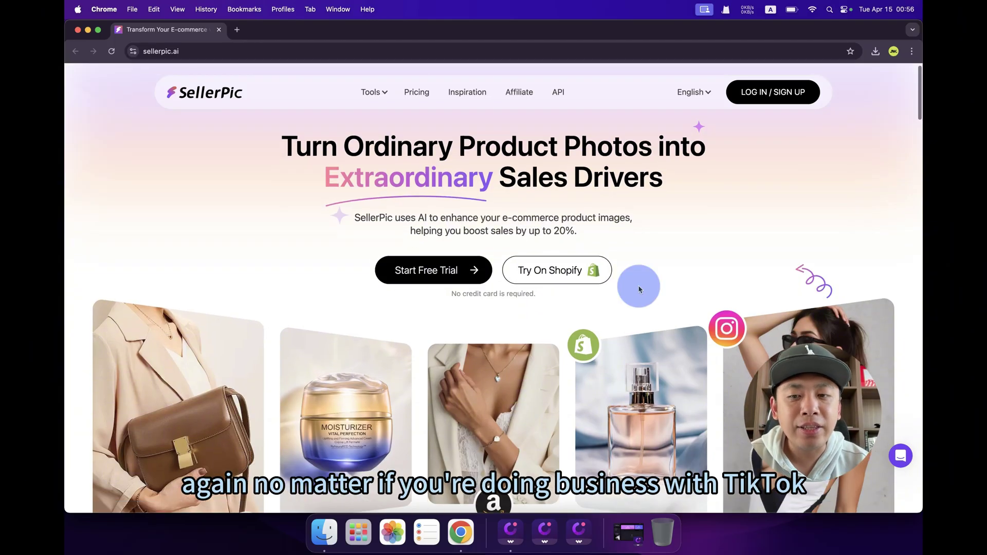
- Look through the SellerPic homepage sections on product images, lifestyle scenes, infographics, product videos and seller benefits
scroll(639, 284, down, 5)
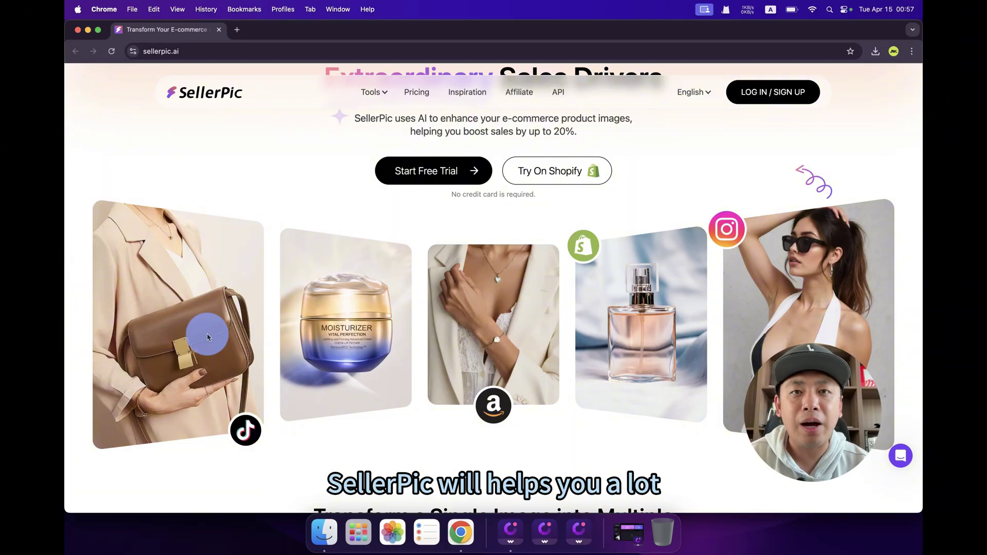
scroll(207, 337, down, 7)
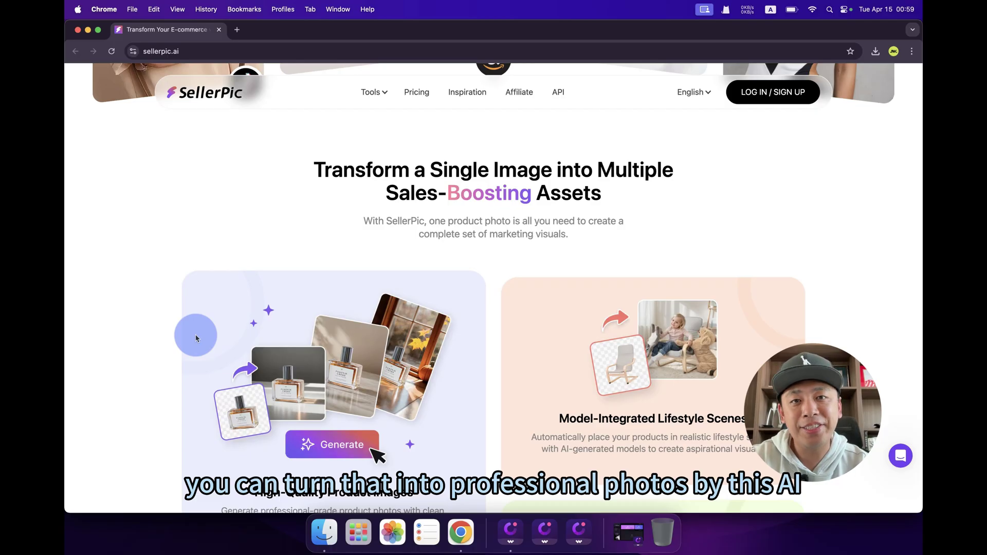
scroll(492, 295, up, 1)
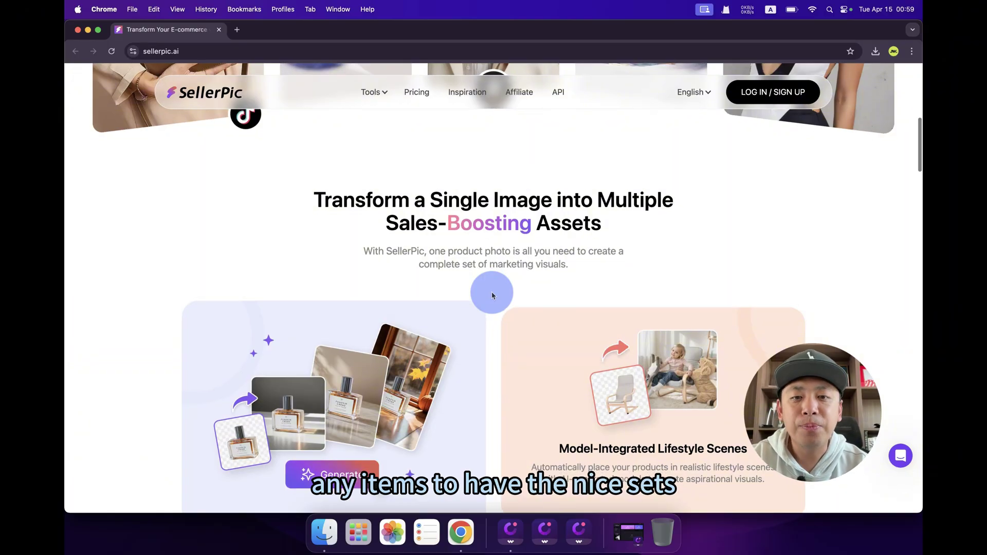
scroll(491, 294, down, 5)
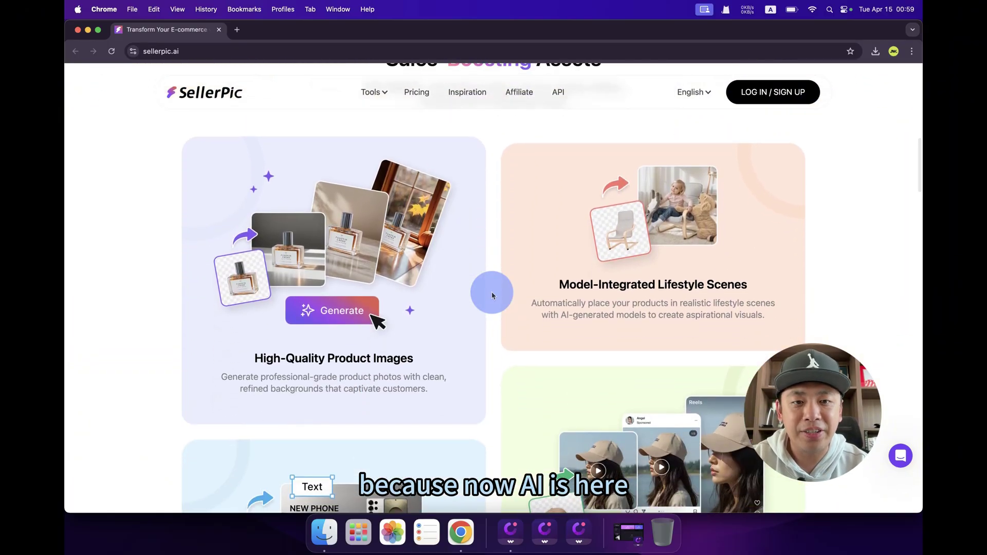
scroll(590, 304, up, 2)
scroll(595, 298, down, 8)
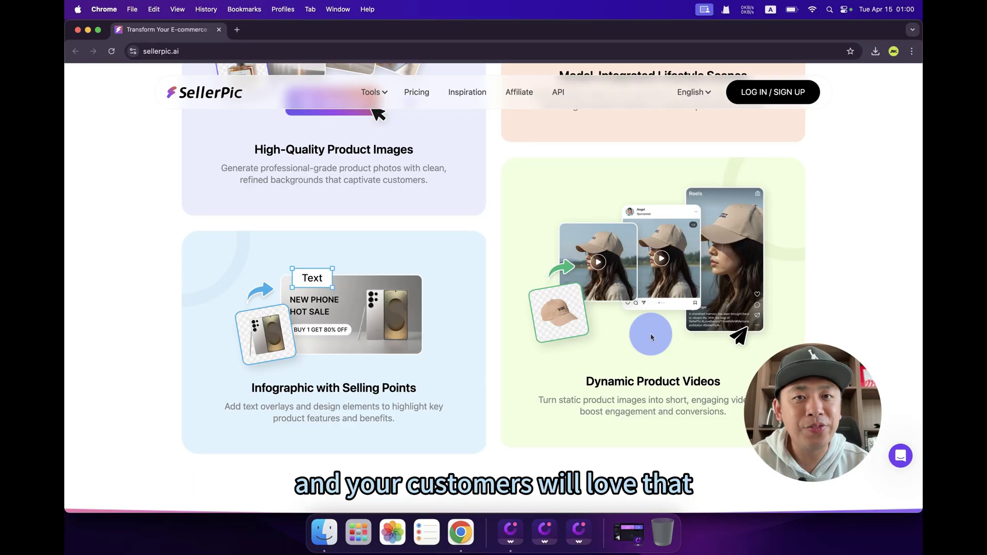
scroll(650, 334, down, 8)
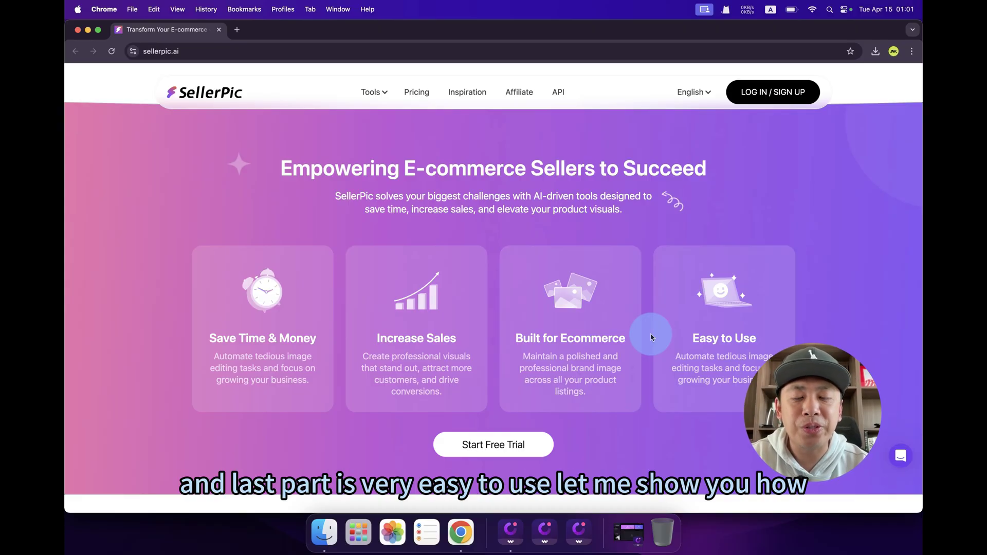
- Log in to SellerPic, view the Inspiration gallery and return to the Home page
click(761, 97)
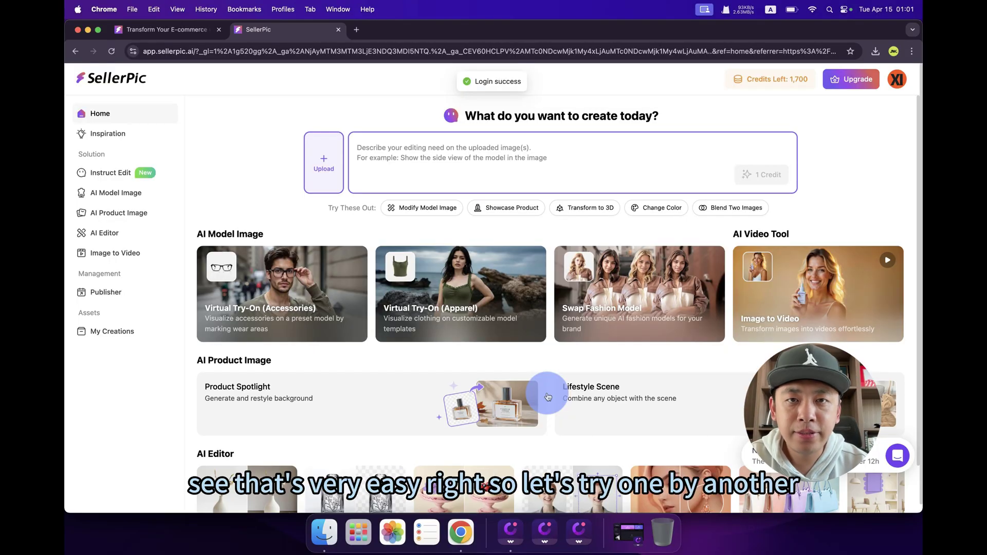
click(108, 133)
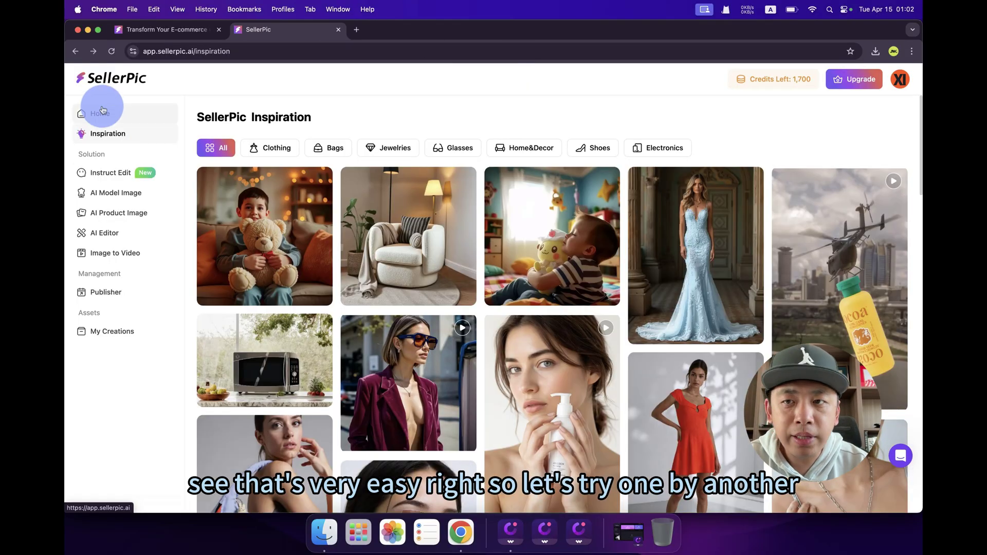
click(112, 112)
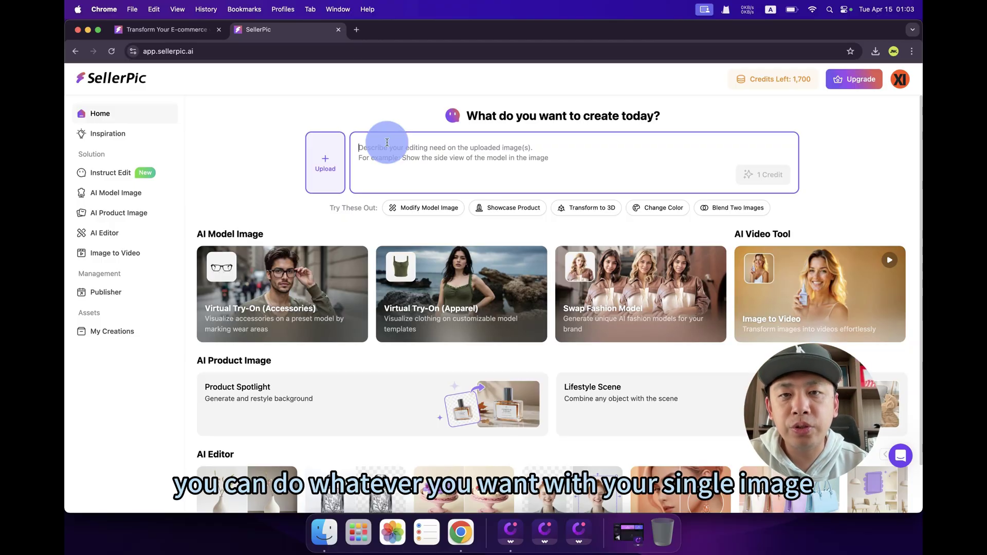
- Preview the beige handbag photo stored on the desktop and upload it as the image to edit
click(407, 145)
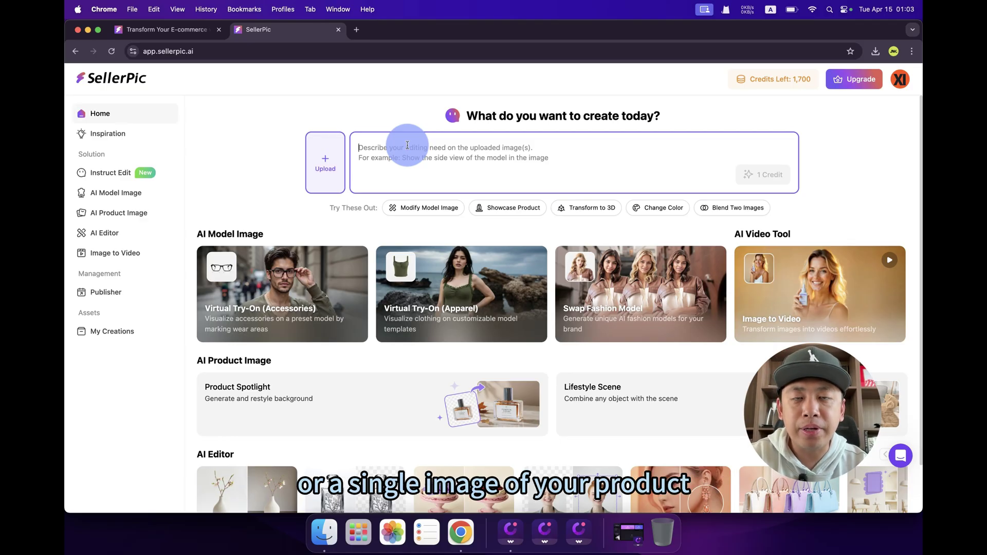
drag(432, 31, 376, 187)
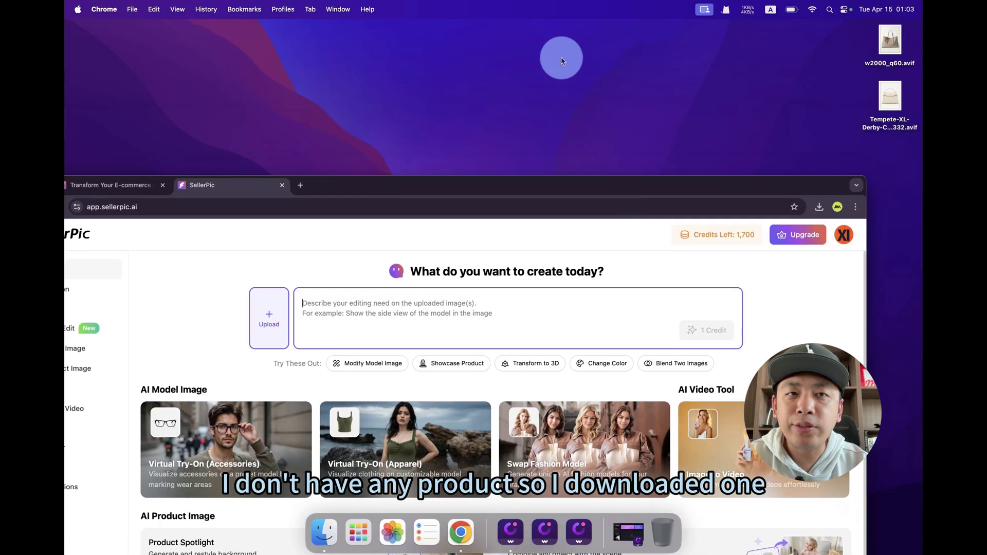
double_click(890, 97)
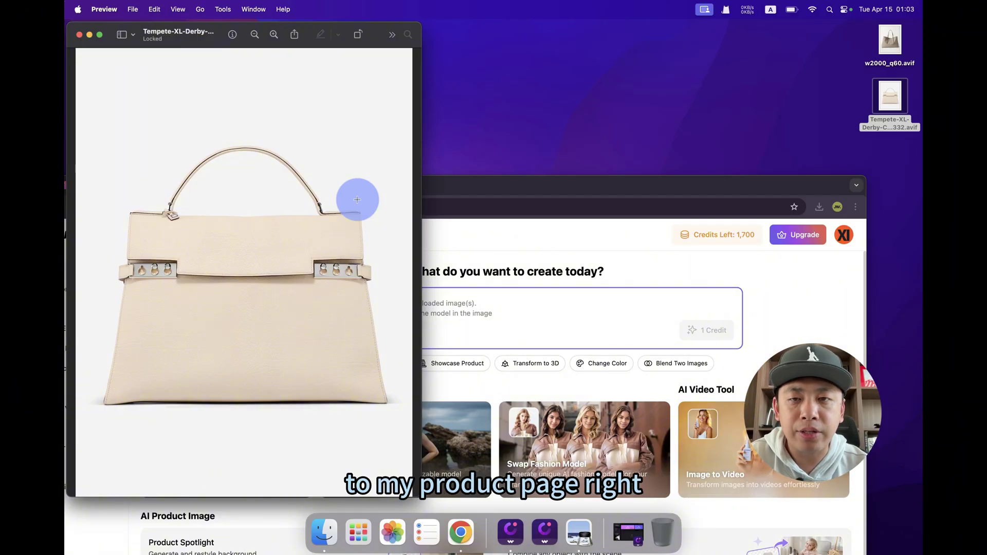
drag(507, 181, 532, 29)
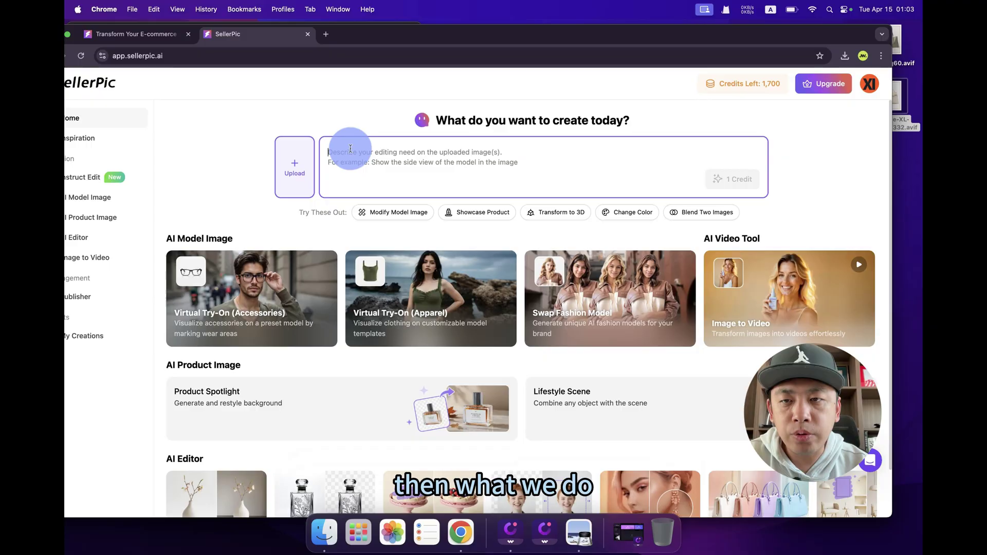
click(299, 174)
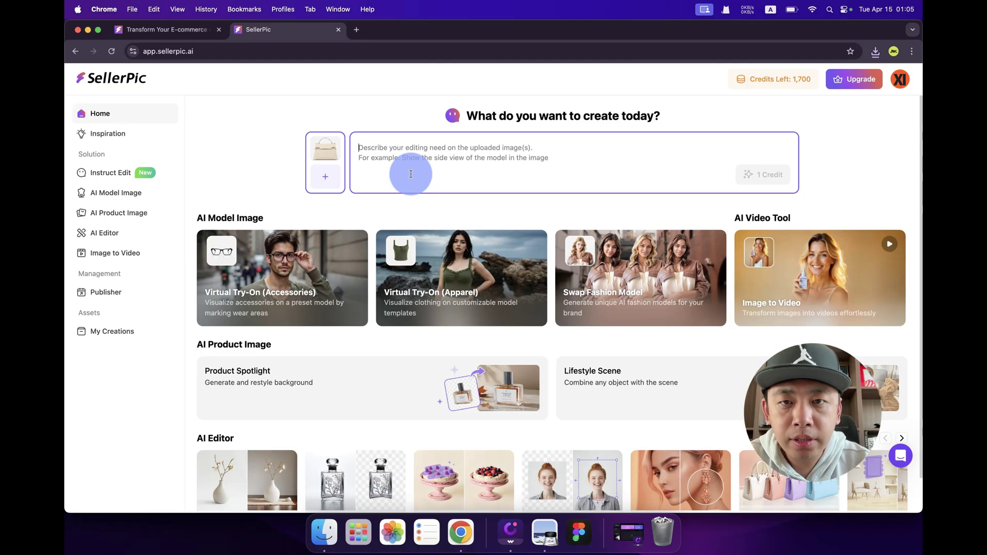
- Generate an edit of the uploaded handbag photo with the prompt "Show the side view of this bag"
text(Show the s)
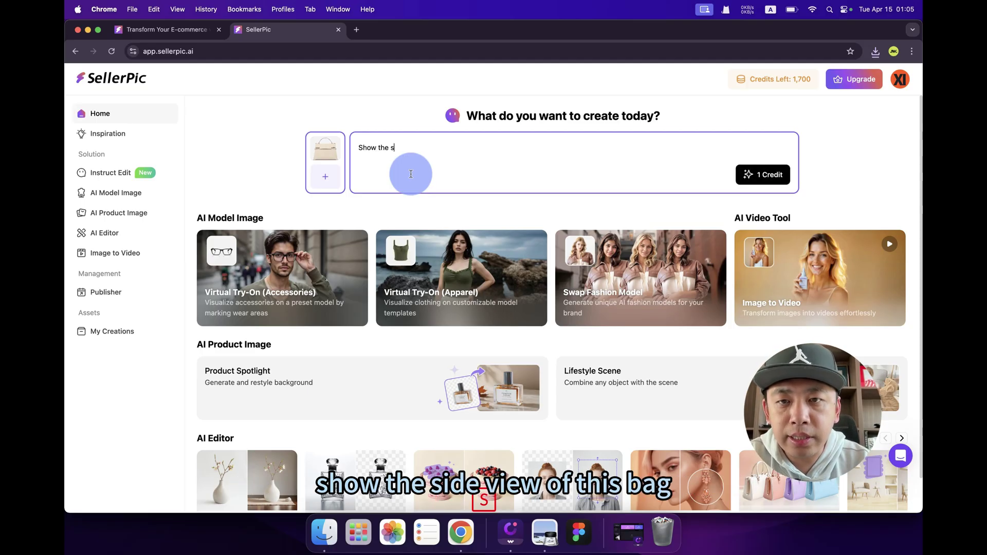
text(ide view o)
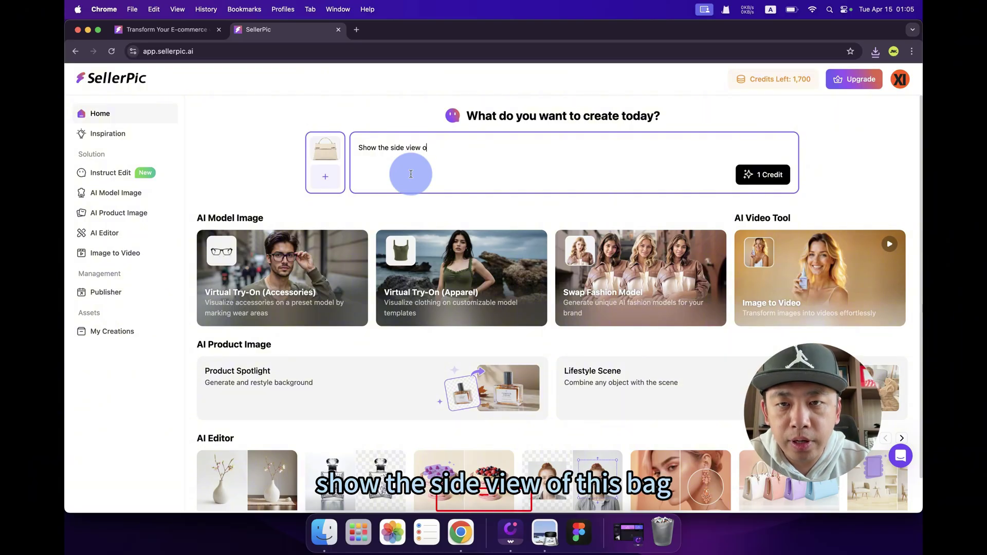
text(f this bag)
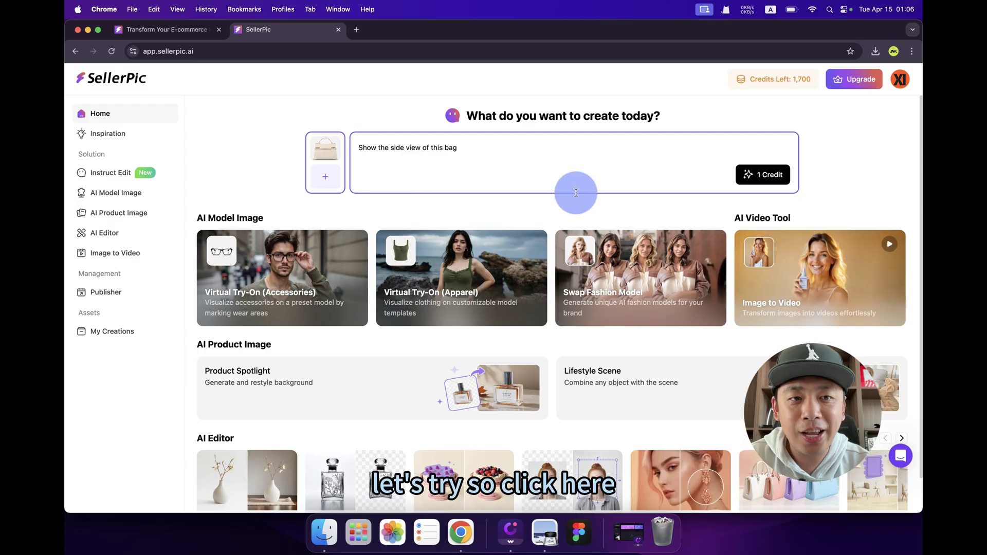
click(776, 184)
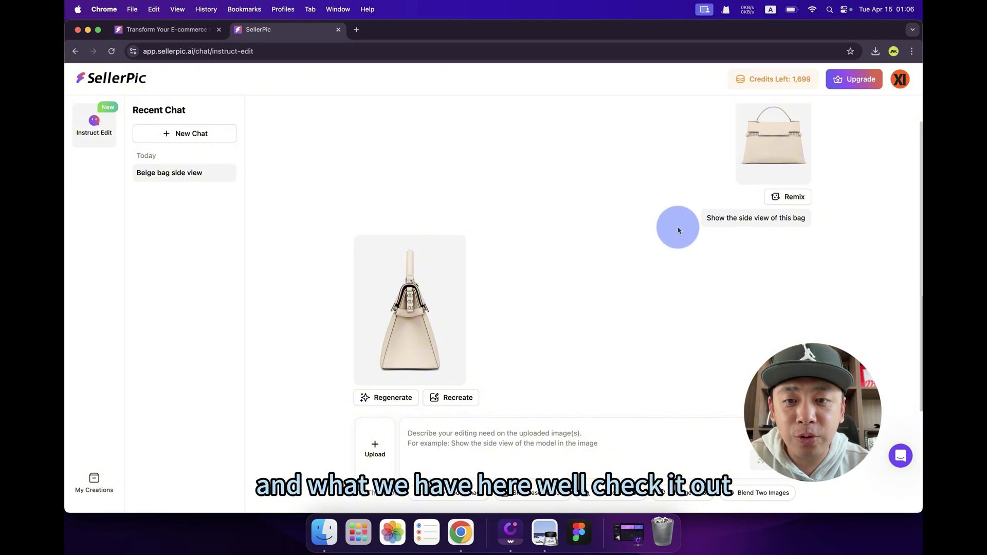
- Download the generated side-view image in UHD as JPG, view the downloaded file and return to the browser
click(417, 305)
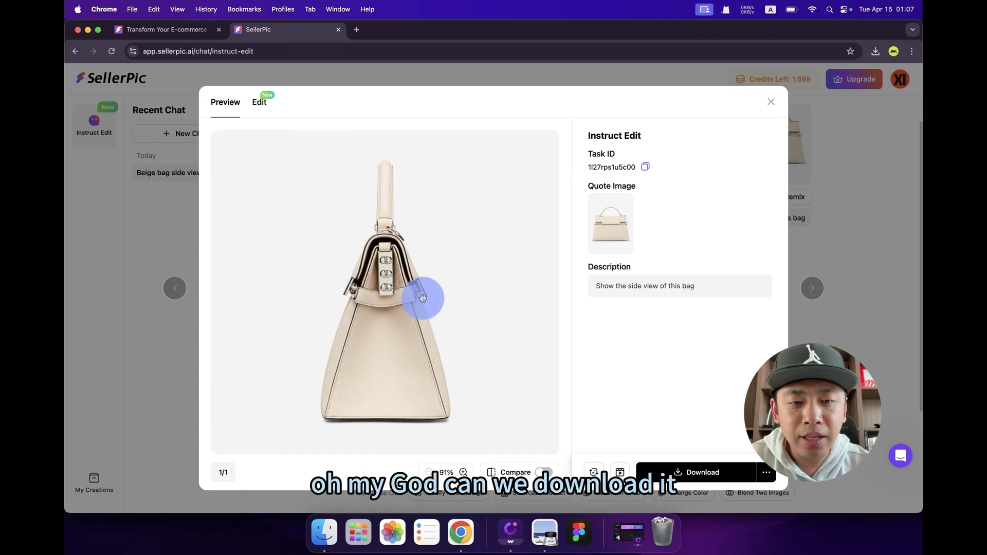
click(700, 470)
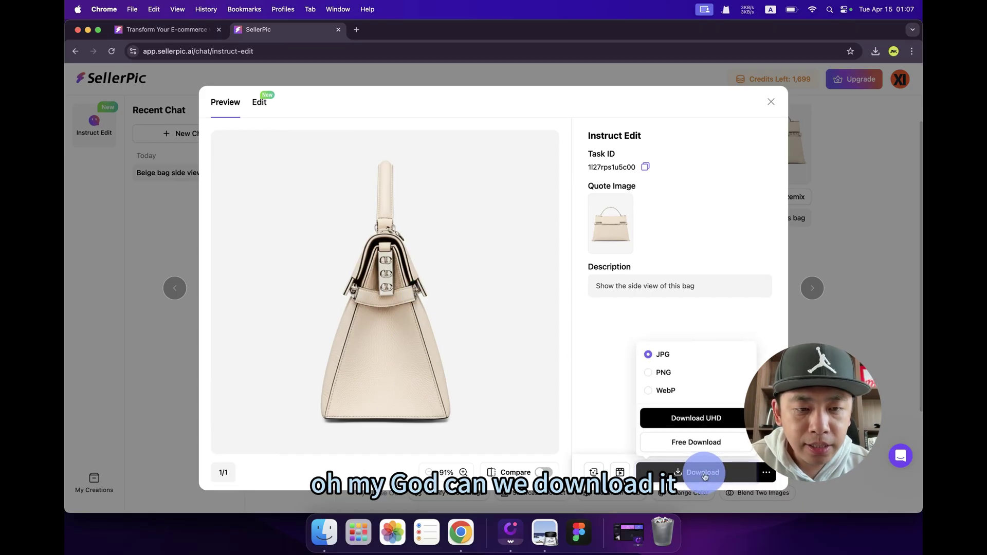
click(686, 420)
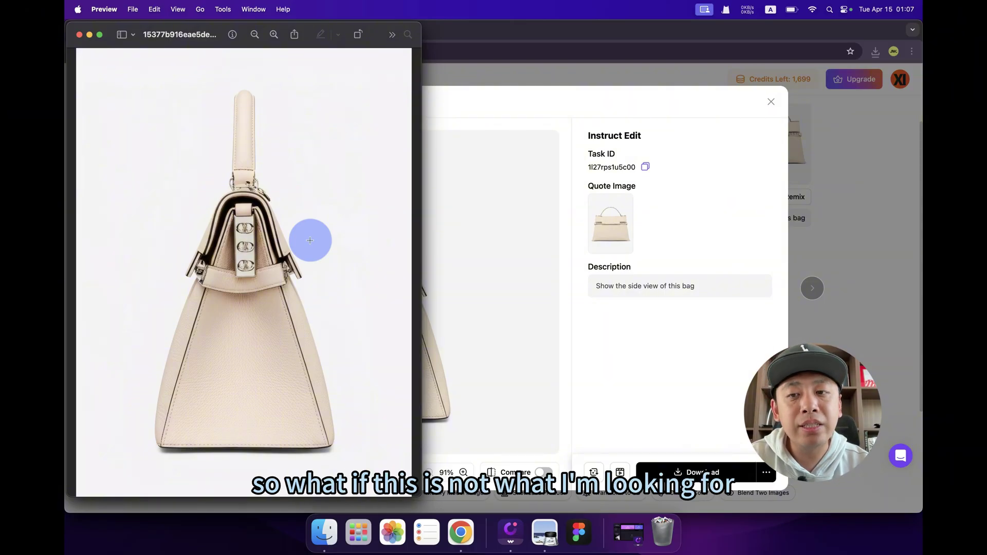
click(543, 179)
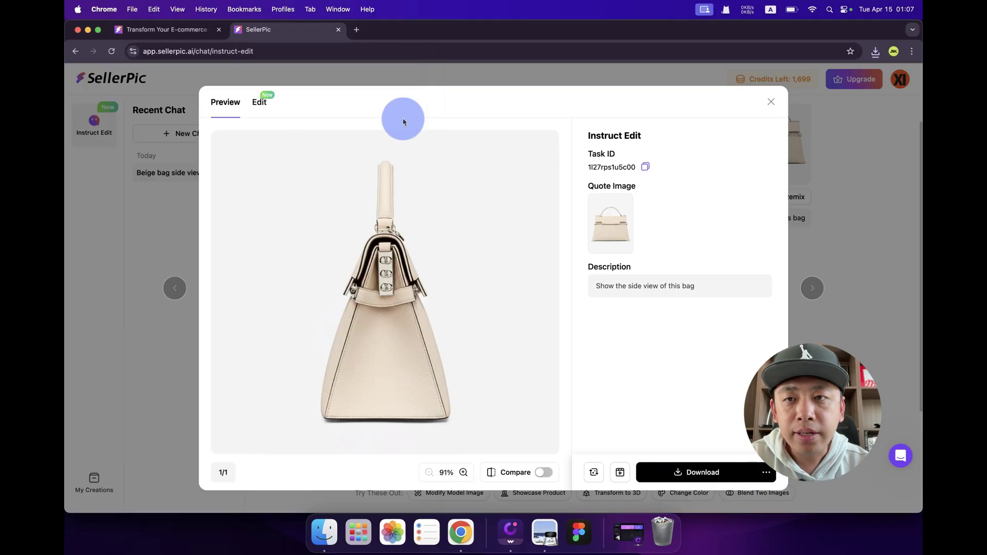
- Generate AI backgrounds for the side-view image with Background Replacer, using the recommended beige sunlit wall scene
click(262, 103)
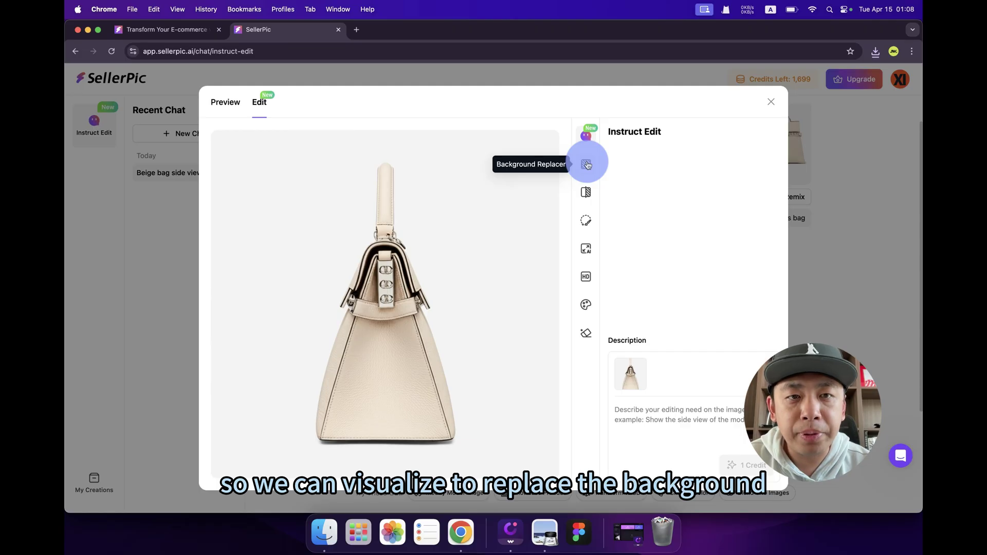
click(586, 164)
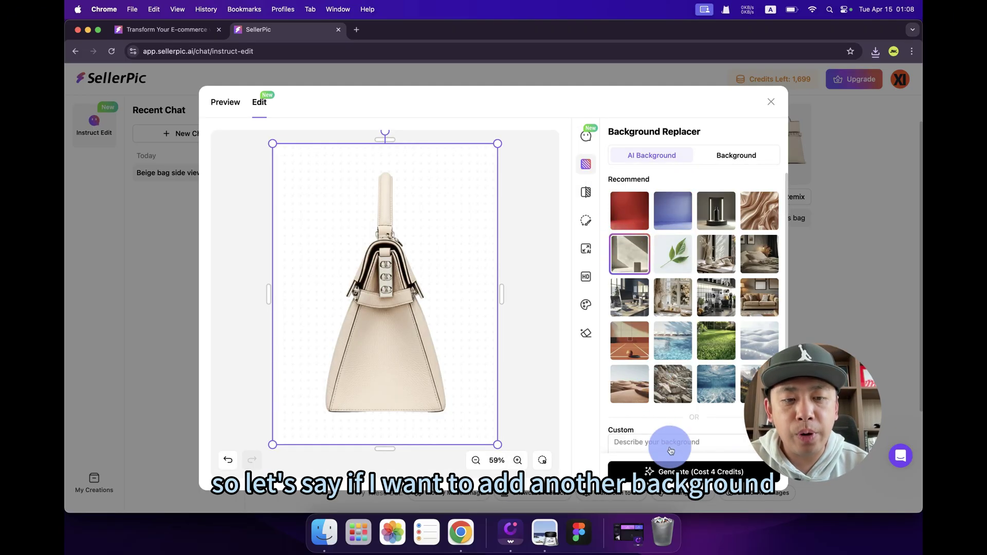
click(677, 475)
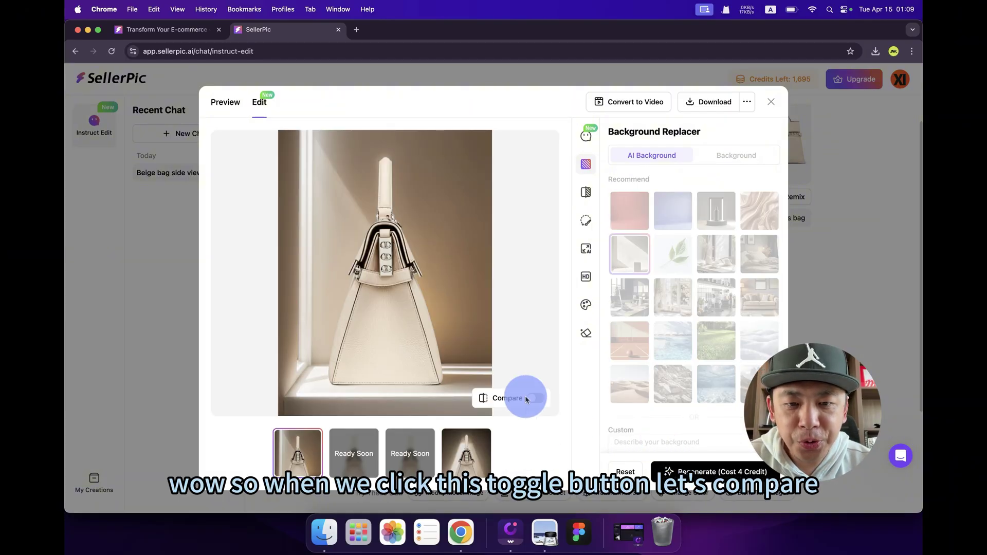
- Review the generated background results, select the third one and compare it with the original image
click(534, 399)
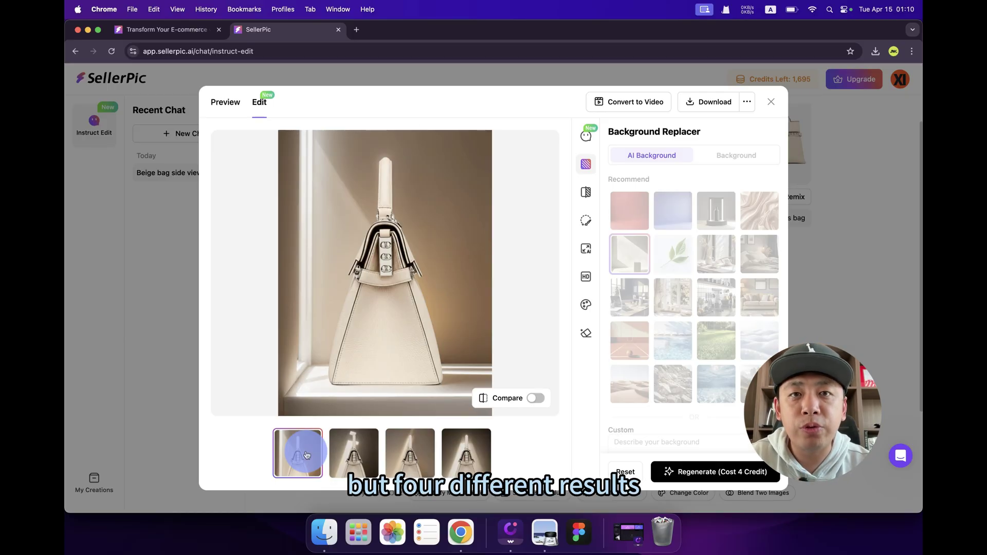
click(355, 451)
click(410, 452)
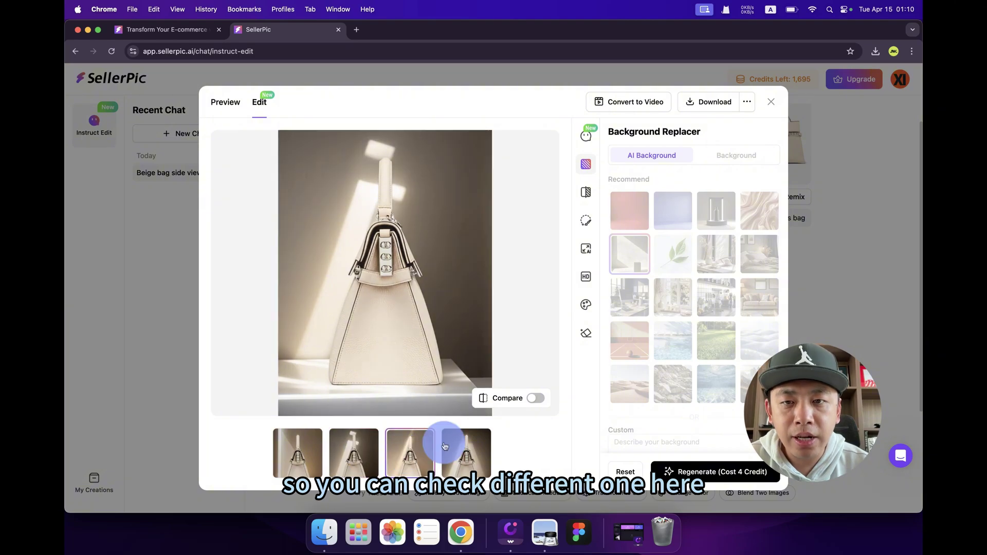
click(471, 450)
click(411, 454)
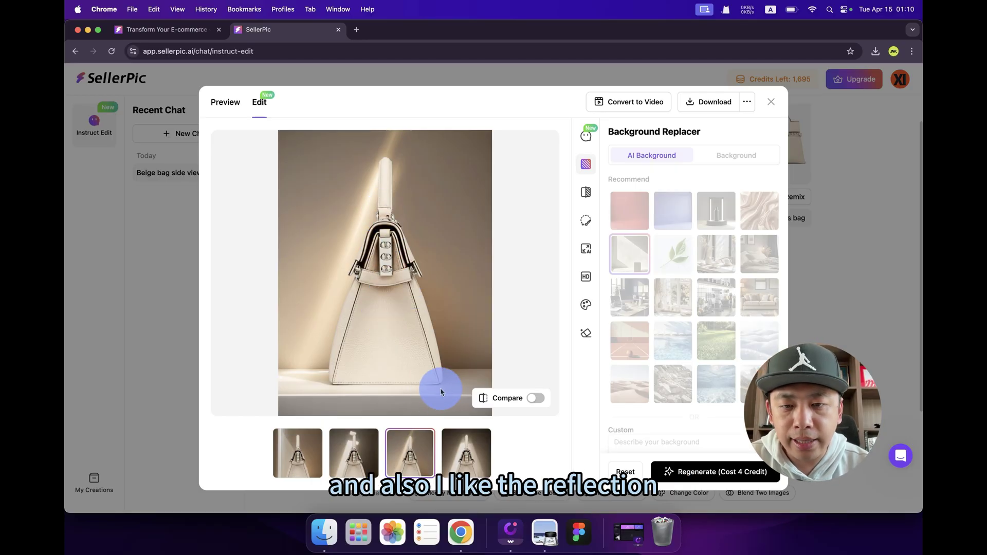
click(535, 404)
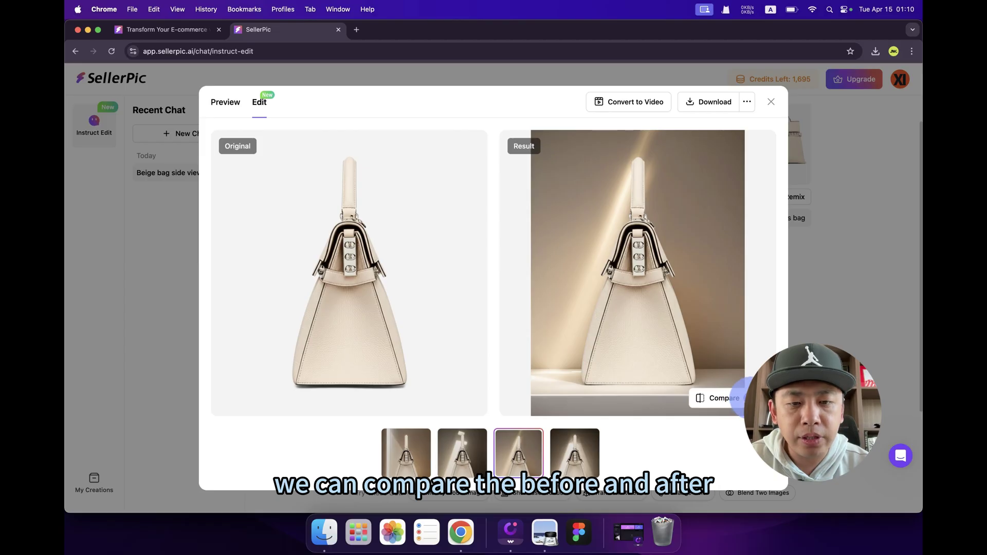
click(746, 398)
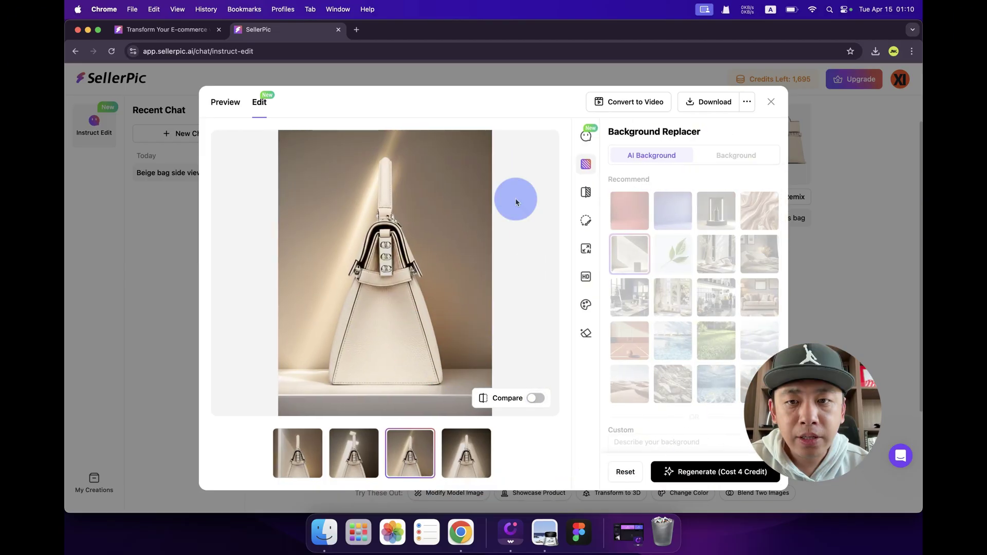
- Download the selected background result in UHD as WebP, view the downloaded file and return to the browser
click(711, 105)
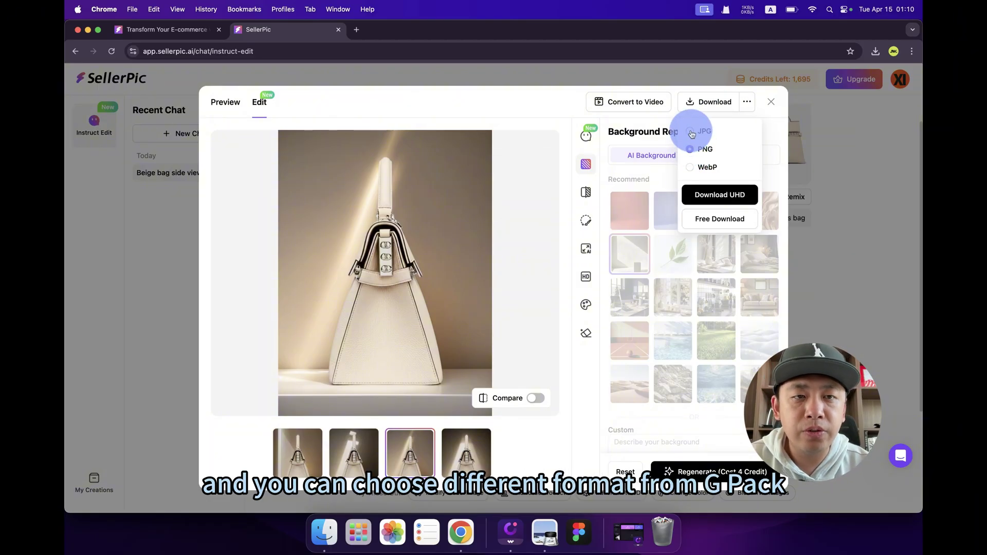
click(691, 168)
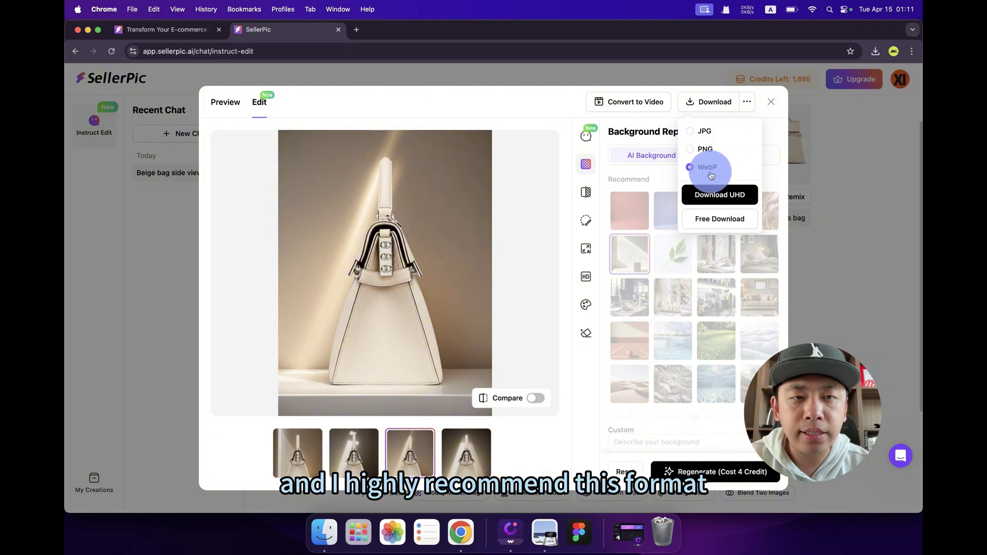
click(718, 199)
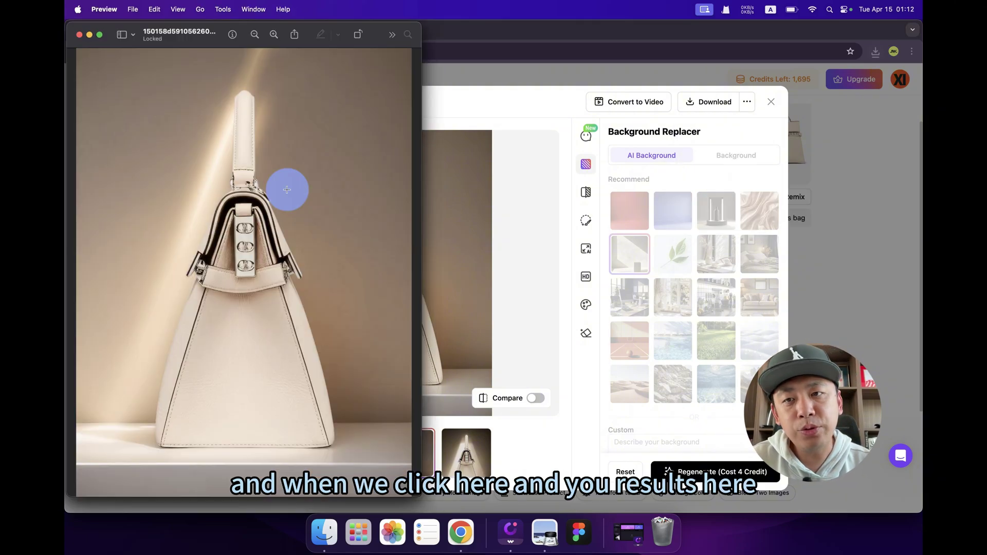
click(580, 22)
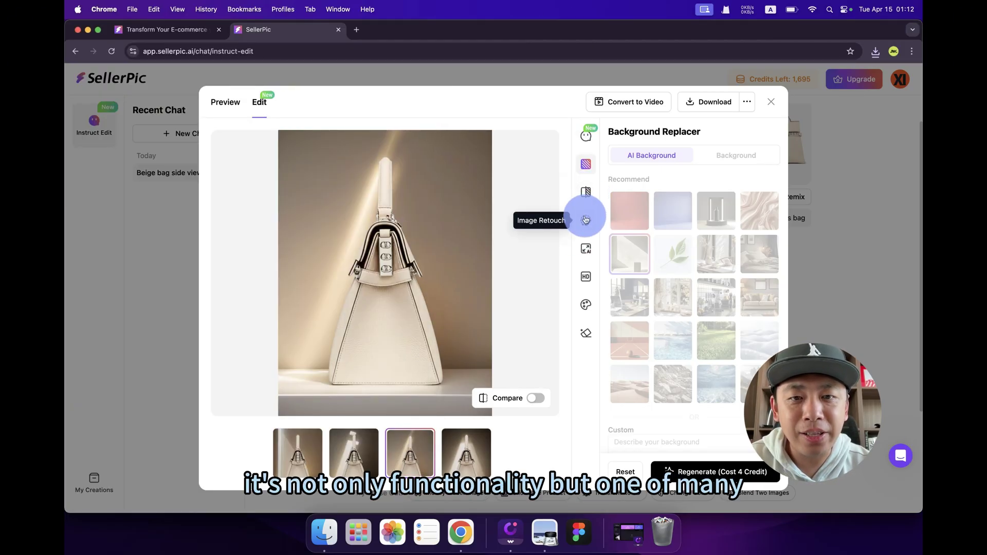
- Open the Instruct Edit tool for the selected background result and go to its description field
click(587, 136)
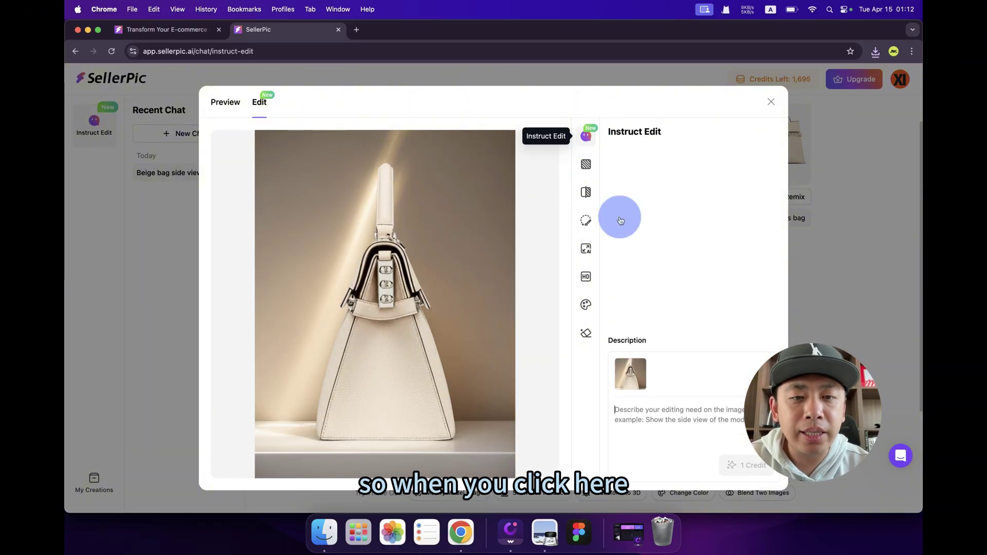
click(665, 419)
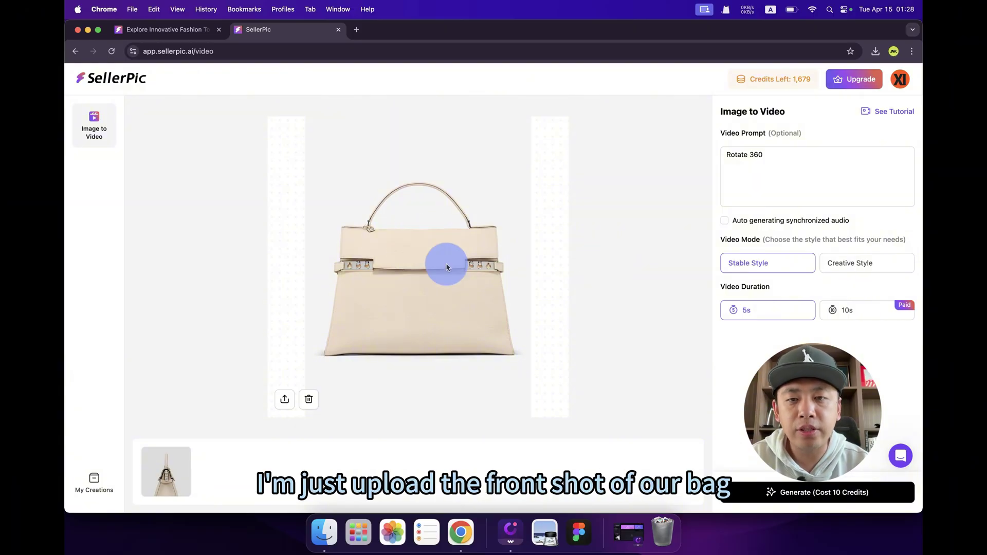
- Generate a 5-second Stable Style video from the front shot of the bag, using the prompt "Rotate 360"
click(762, 176)
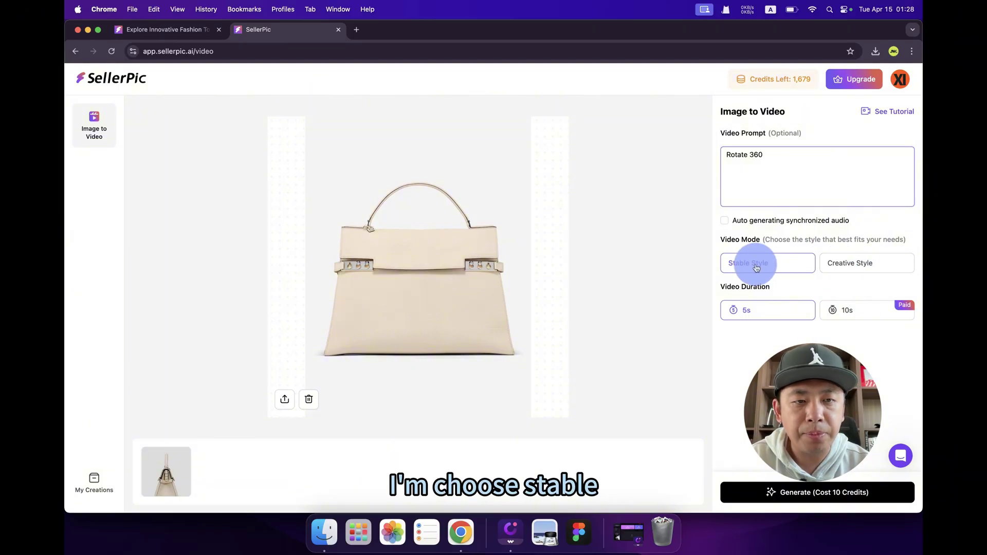
click(747, 322)
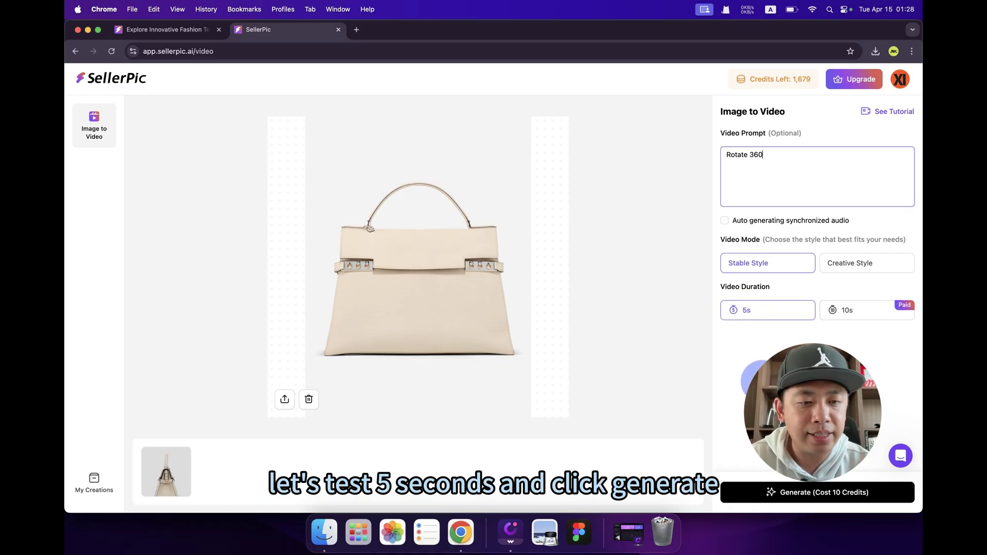
click(801, 495)
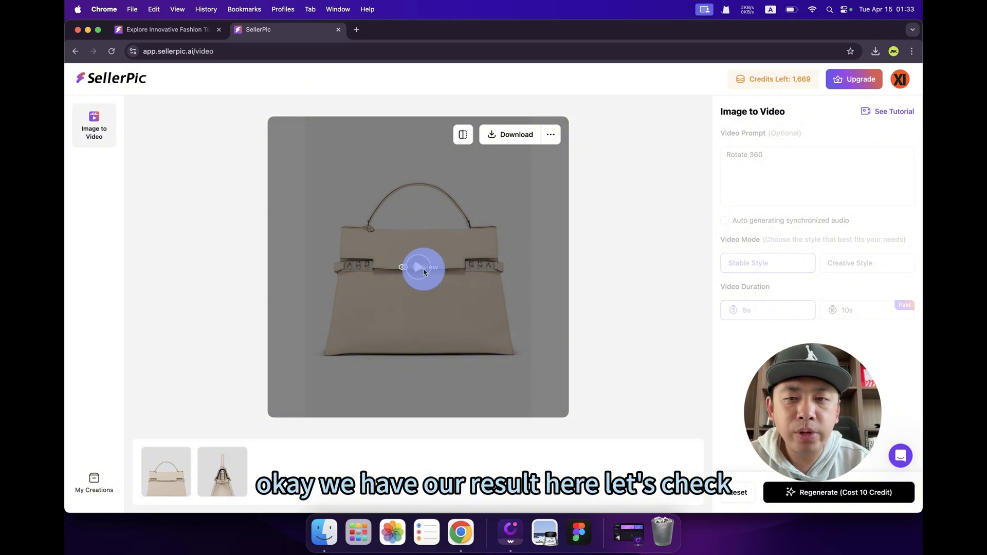
- Preview the generated bag video, then download it as MP4 and play the downloaded file
click(424, 268)
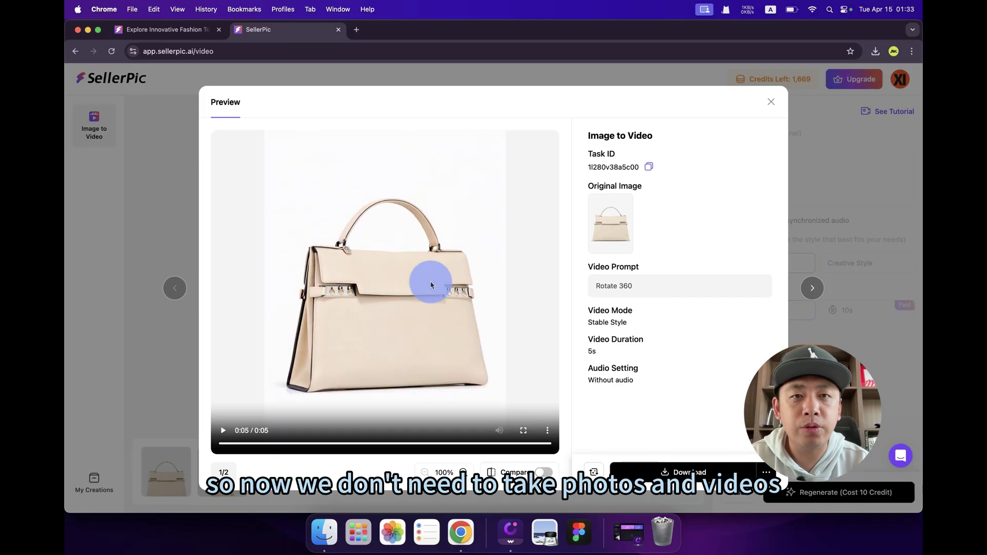
click(669, 465)
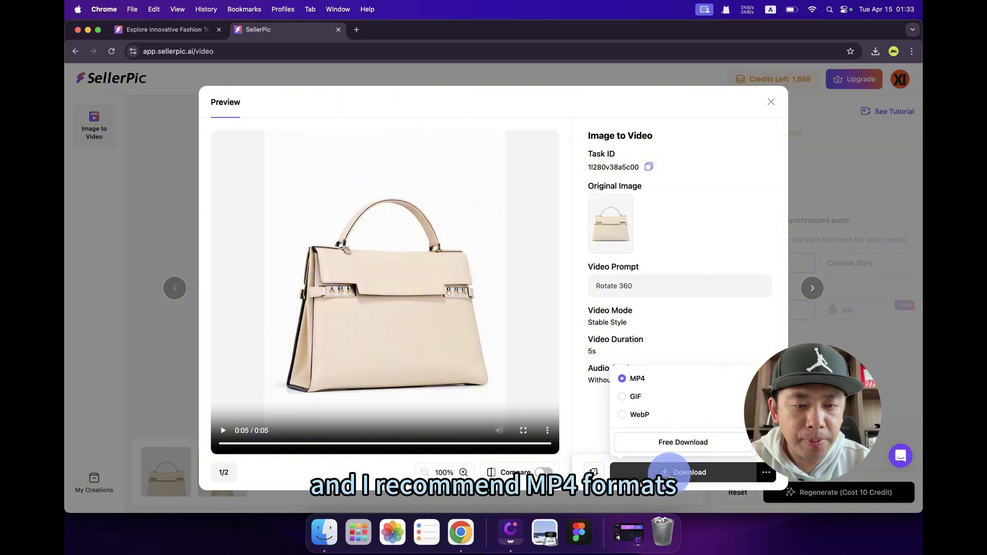
click(670, 473)
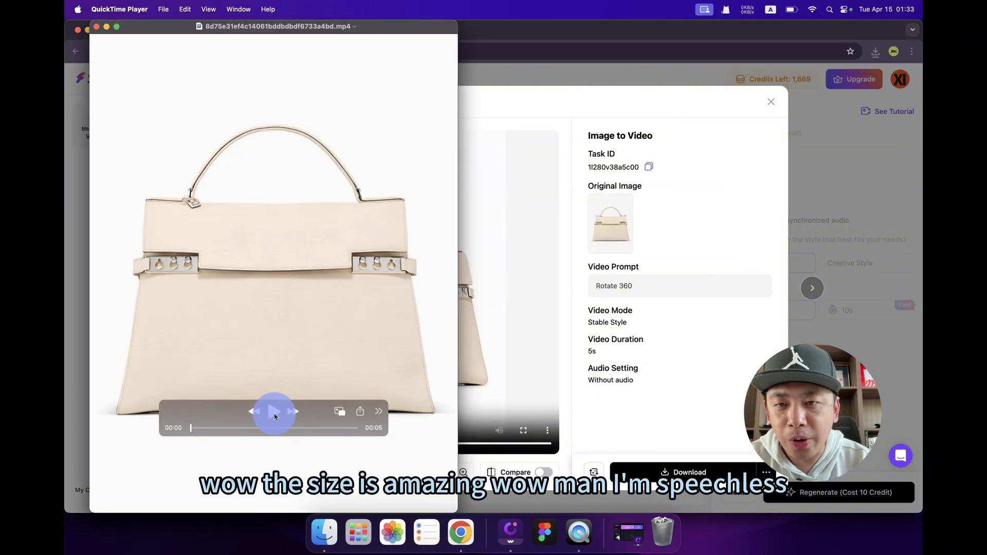
click(275, 412)
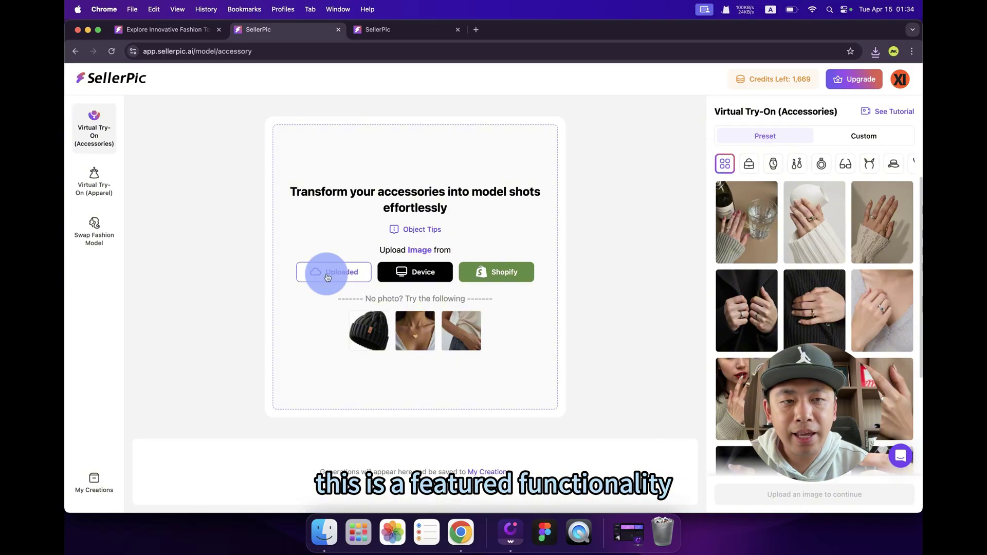
- Upload bag.jpg from the device's Desktop folder to Virtual Try-On (Accessories)
click(272, 289)
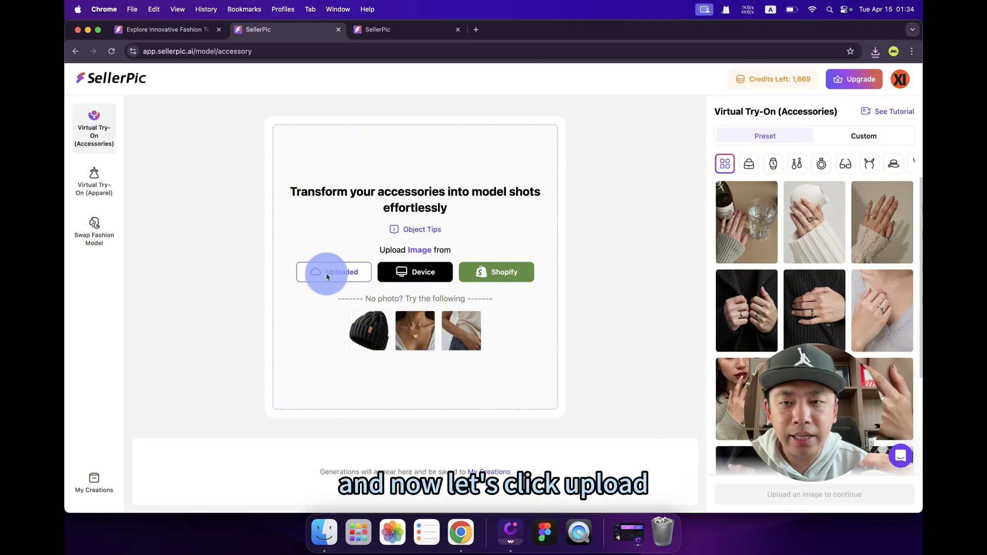
click(327, 276)
key(Escape)
click(412, 276)
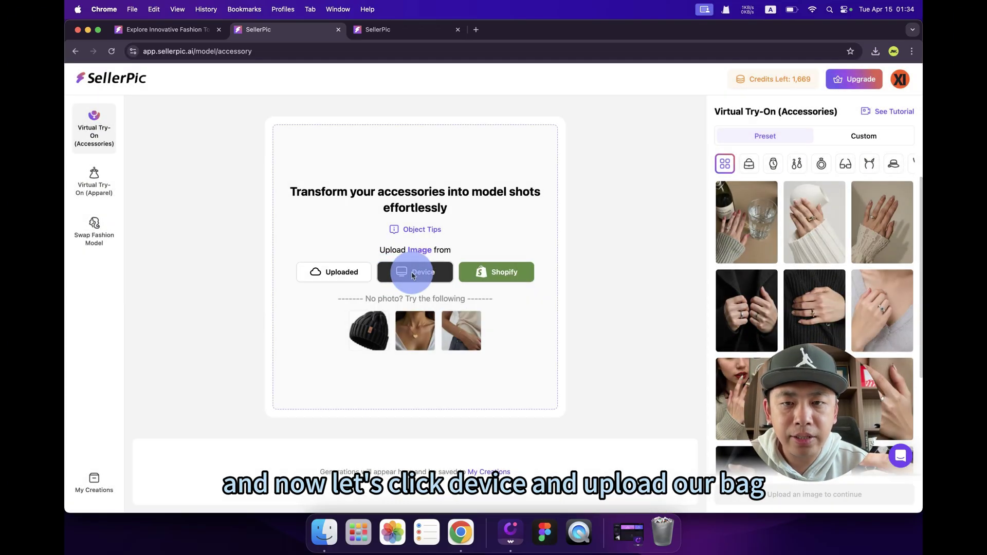
click(393, 194)
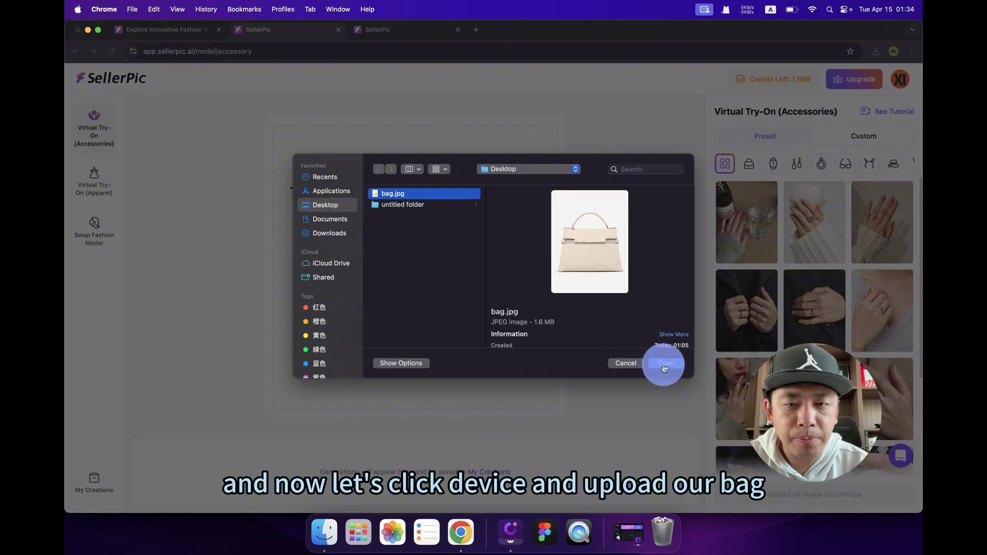
click(664, 364)
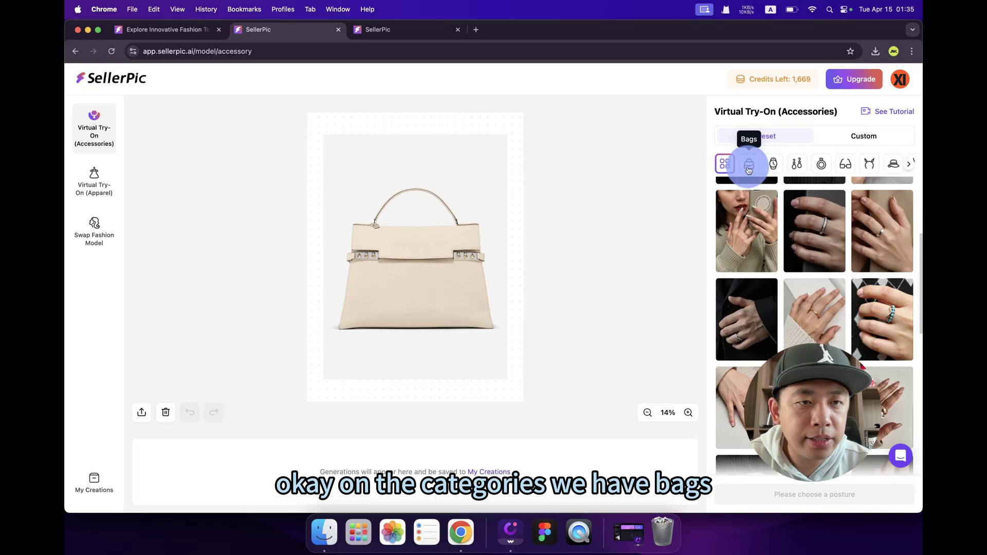
- Browse the Bags category of preset models for a pose that suits the handbag
click(748, 167)
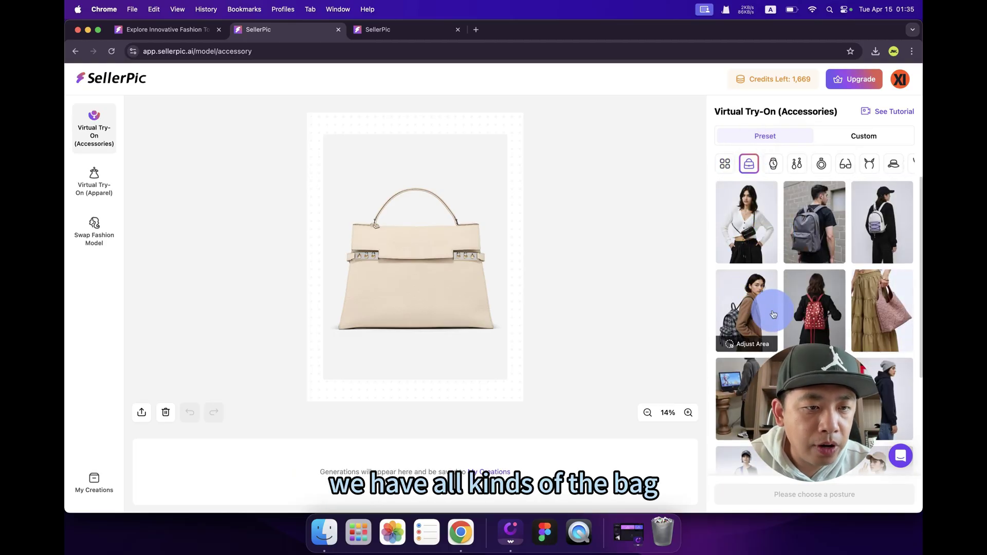
scroll(773, 314, down, 2)
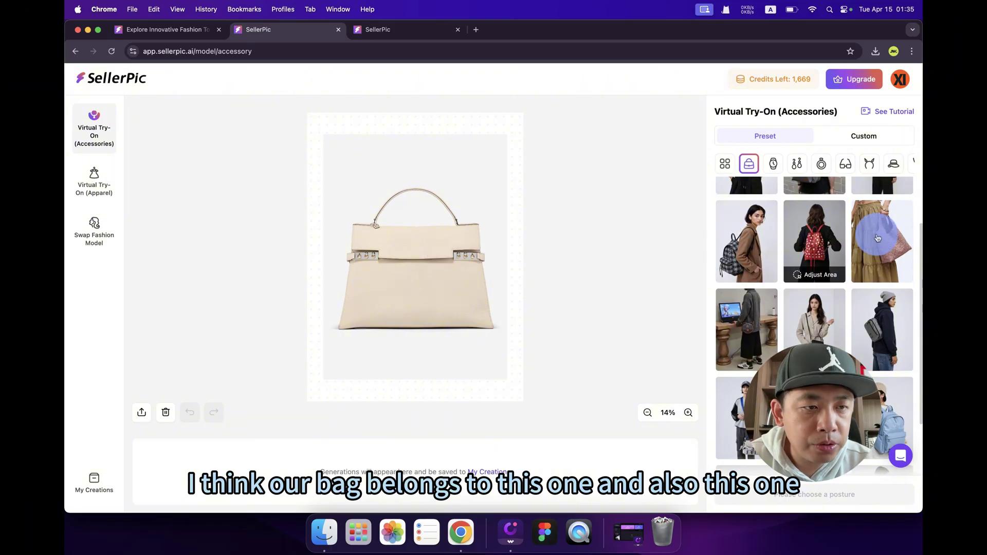
mouse_move(877, 238)
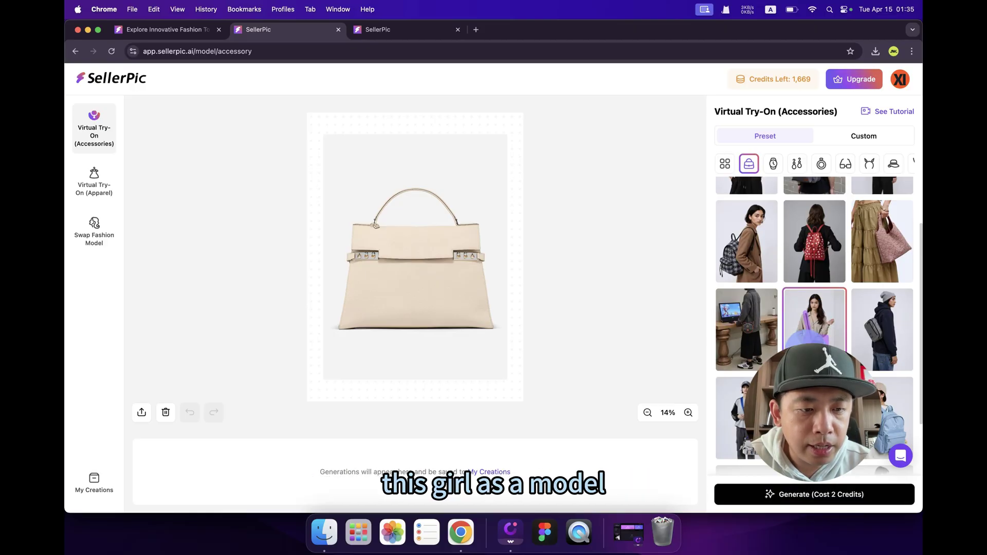
- Examine the Create My Own dialog for custom reference models, close it and return to the preset models
click(769, 136)
click(848, 137)
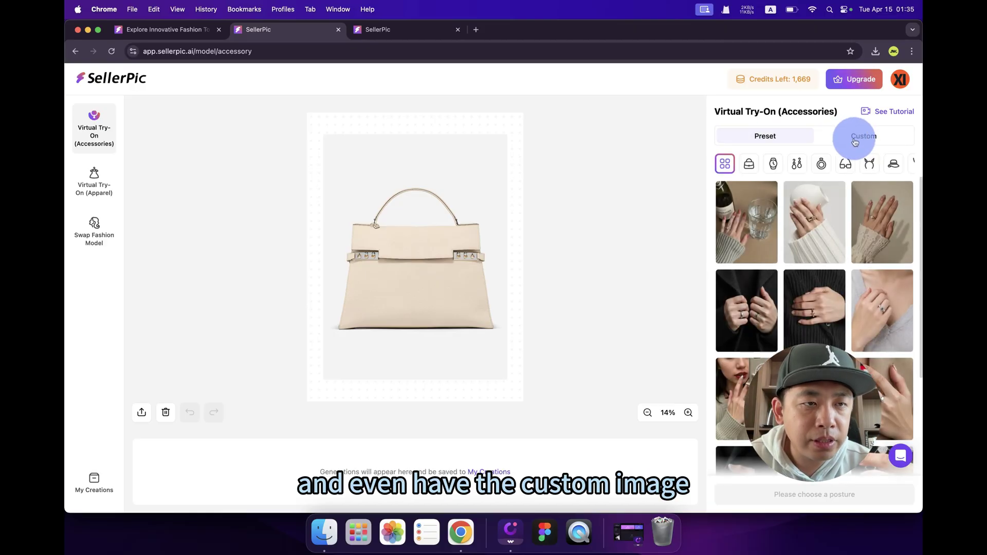
click(855, 139)
click(756, 213)
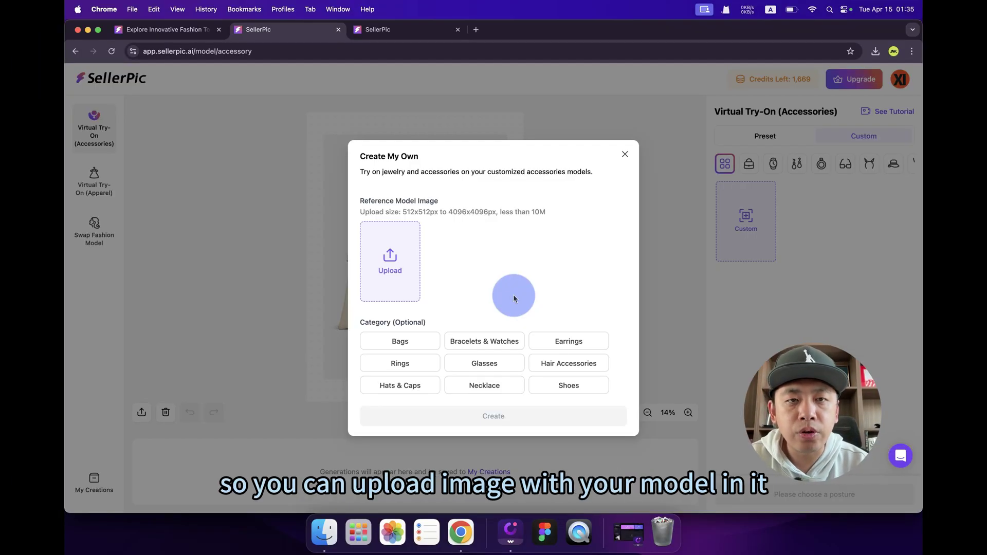
click(626, 156)
click(765, 136)
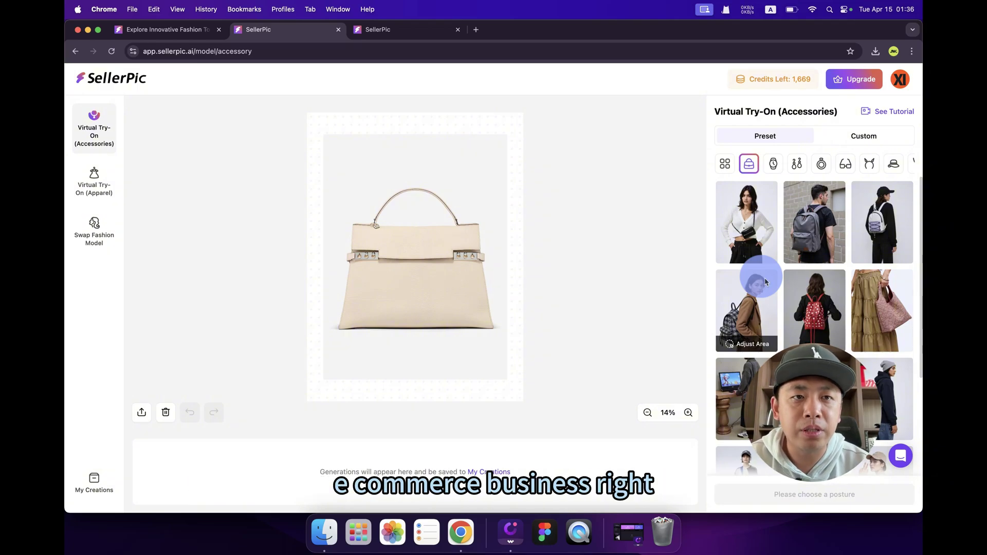
- Generate try-on images of the bag with the white-cardigan model preset and review both results in preview
click(750, 222)
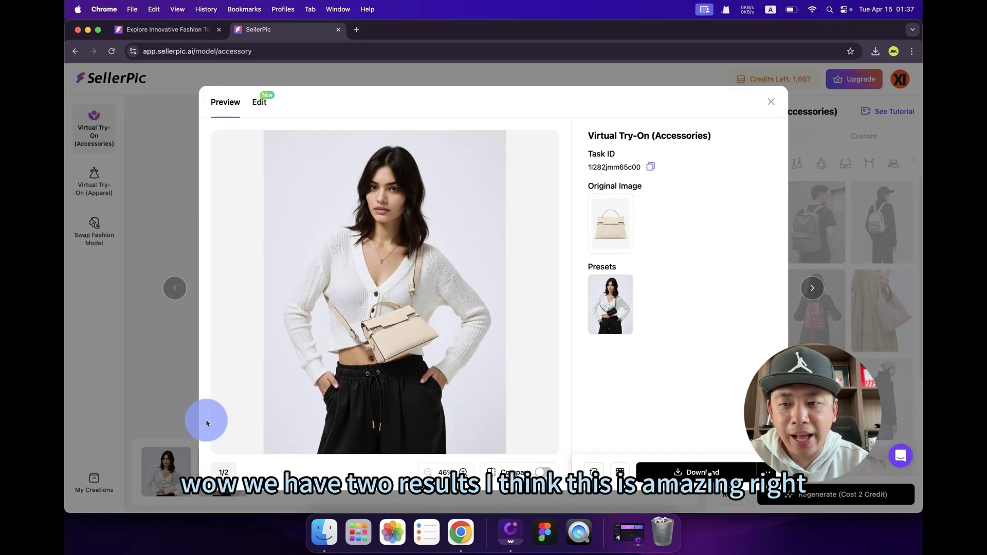
key(Escape)
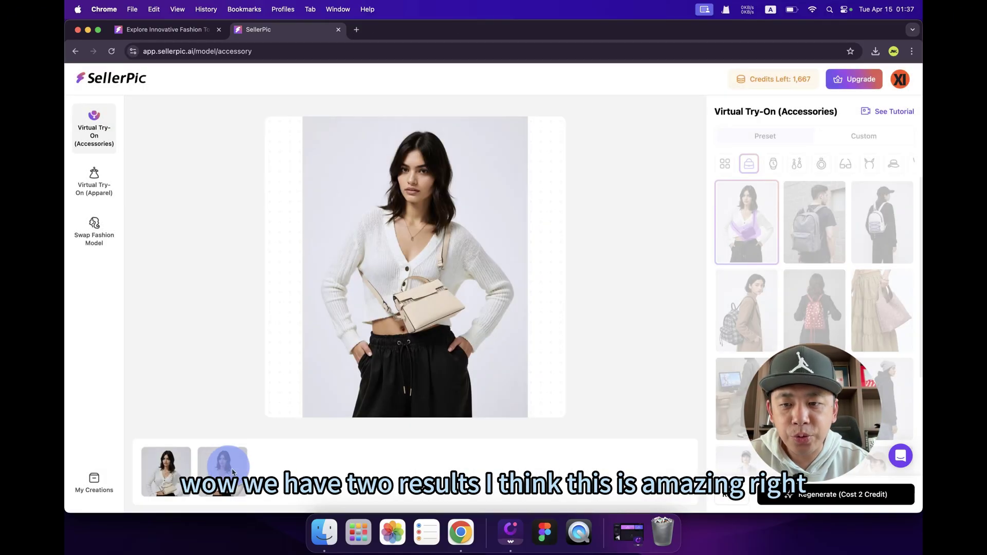
click(335, 347)
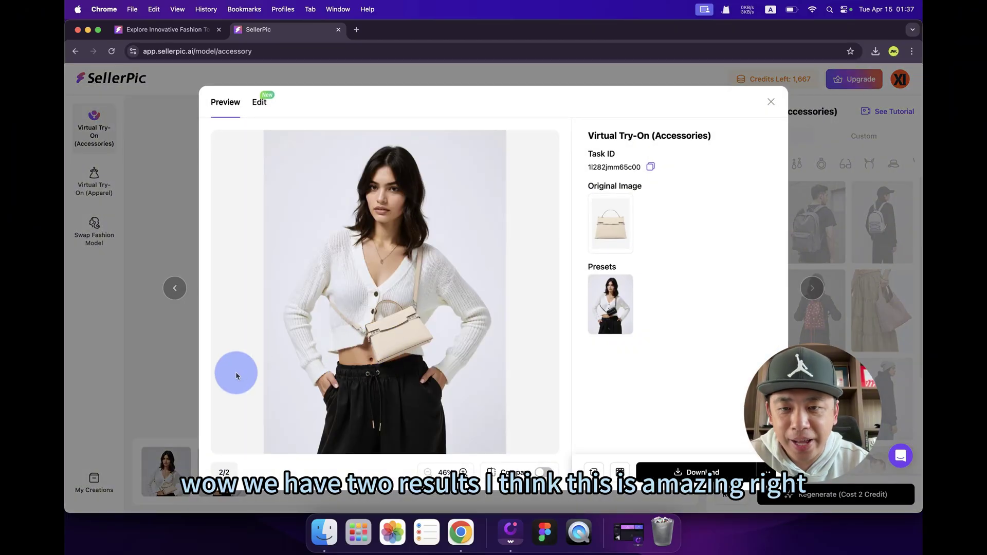
click(174, 367)
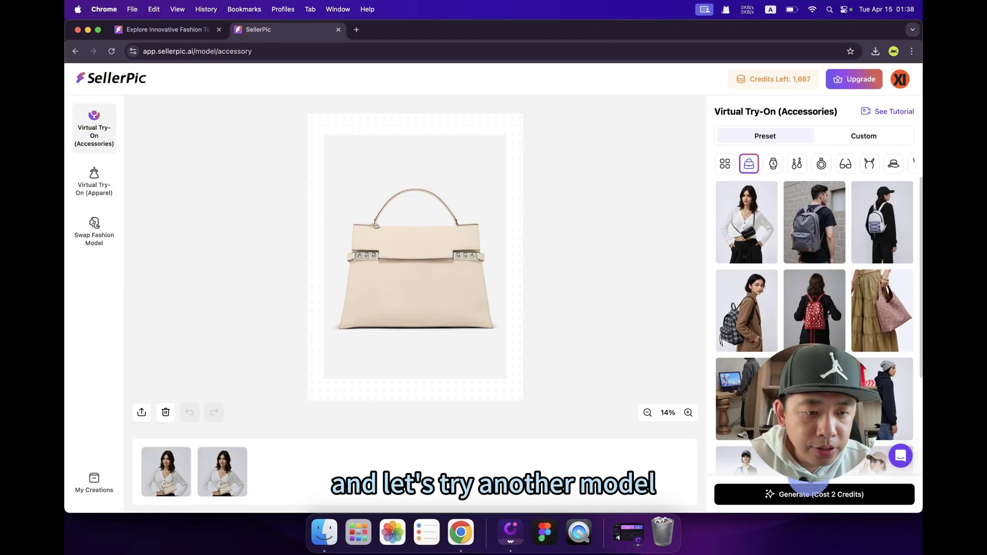
- Generate try-on images of the bag with the preset model in the long beige coat and review the results
click(808, 499)
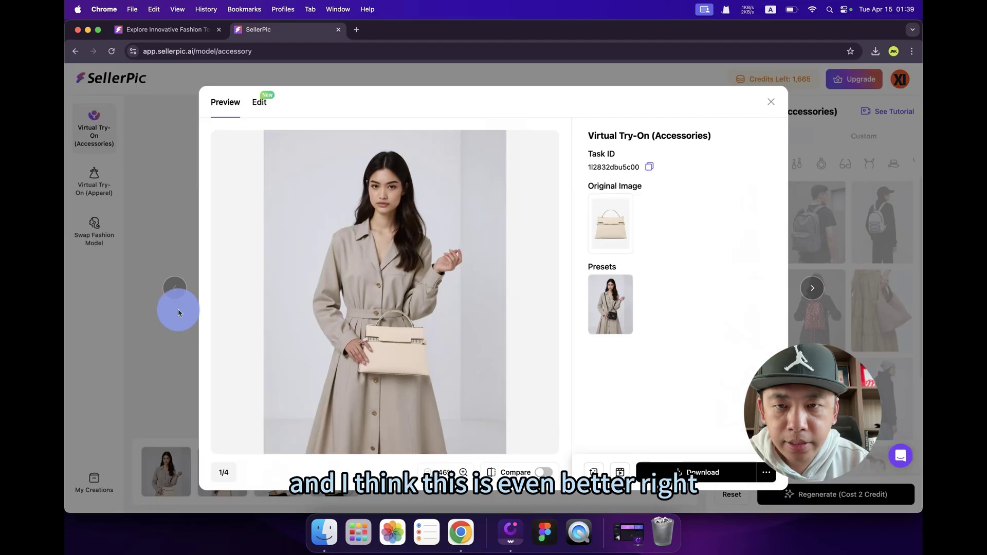
click(176, 353)
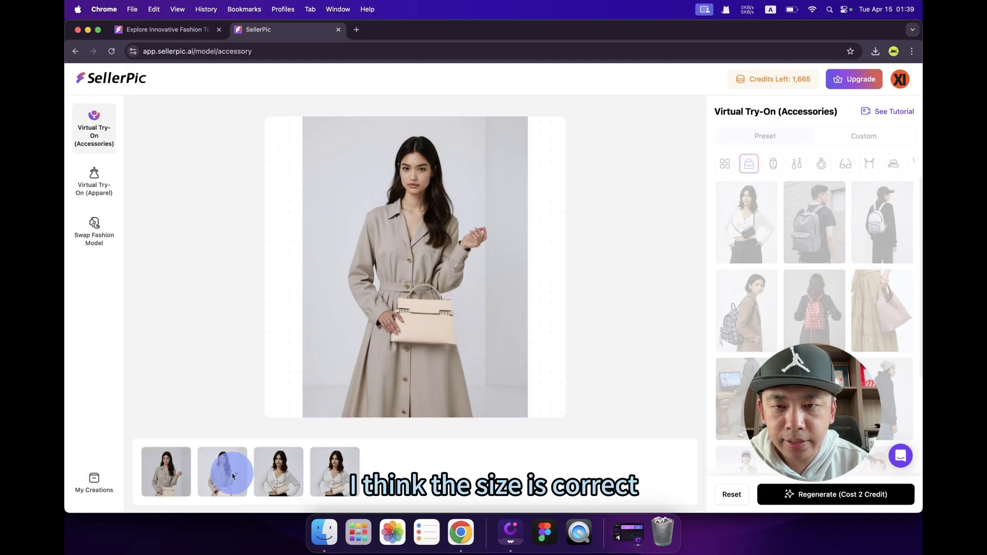
click(324, 366)
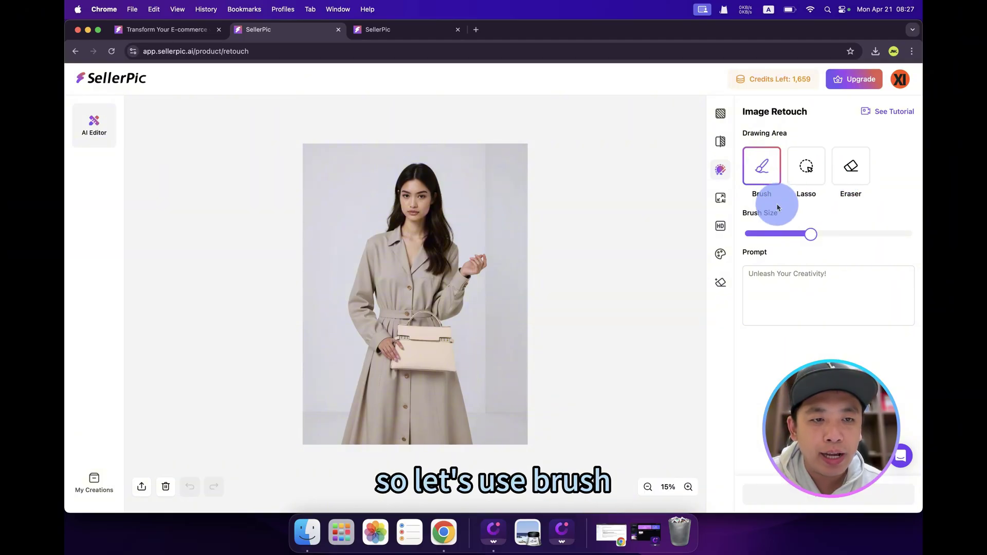
- In Image Retouch, brush two strap lines from the model's shoulders to the bag and enter the prompt "belt, white color, nice"
mouse_move(805, 243)
mouse_down()
mouse_move(767, 235)
mouse_move(828, 240)
mouse_move(792, 235)
mouse_move(809, 235)
mouse_up()
mouse_move(384, 235)
mouse_down()
mouse_move(381, 290)
mouse_move(392, 323)
mouse_up()
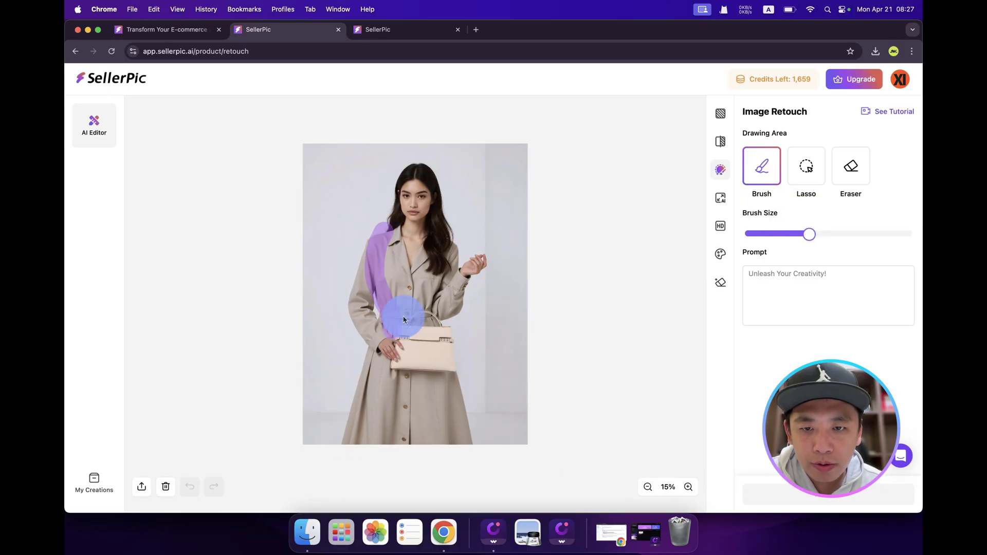
drag(447, 234, 460, 325)
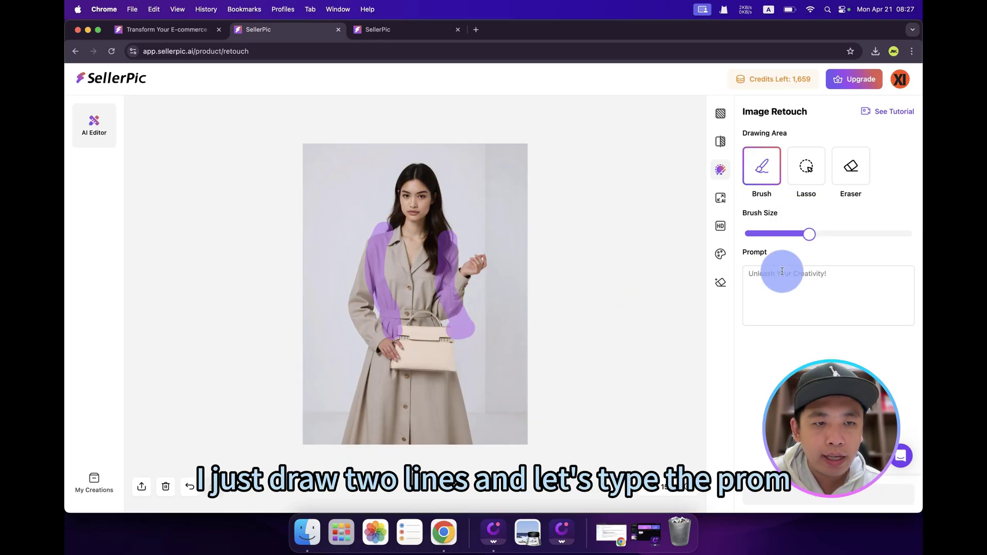
click(767, 286)
text(belt, white color, nice)
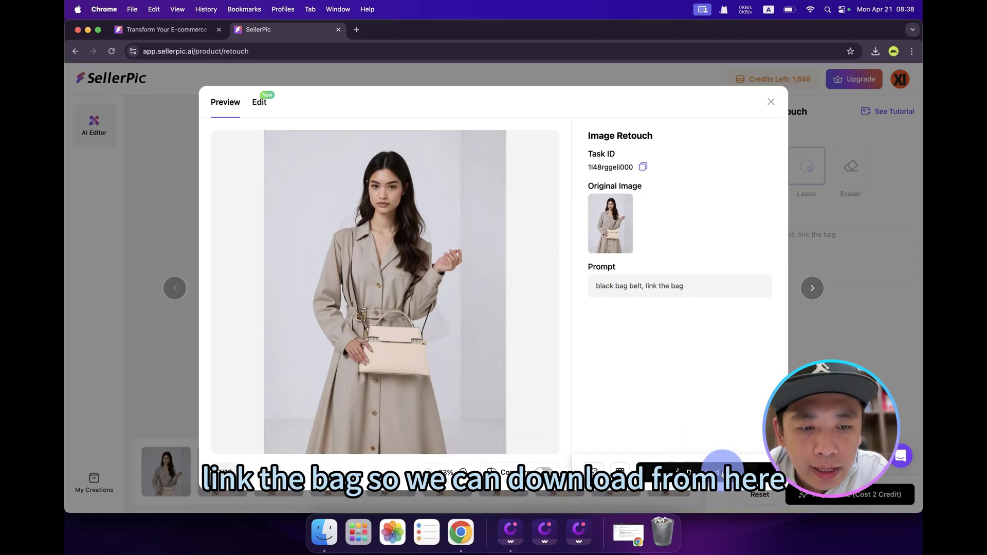
- Download the retouched model image with the bag strap and generate a custom "Shopping mall" background for it with Background Replacer
click(722, 472)
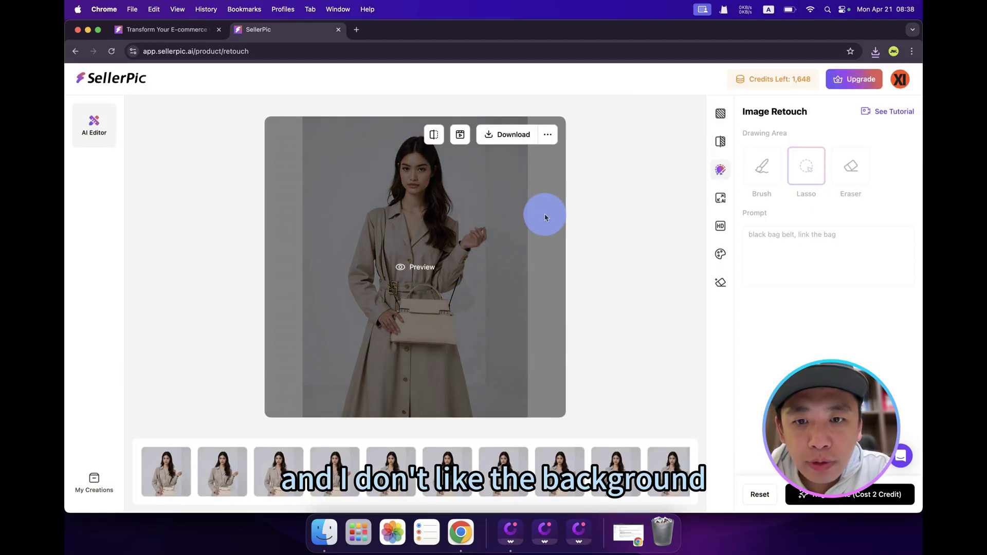
click(721, 114)
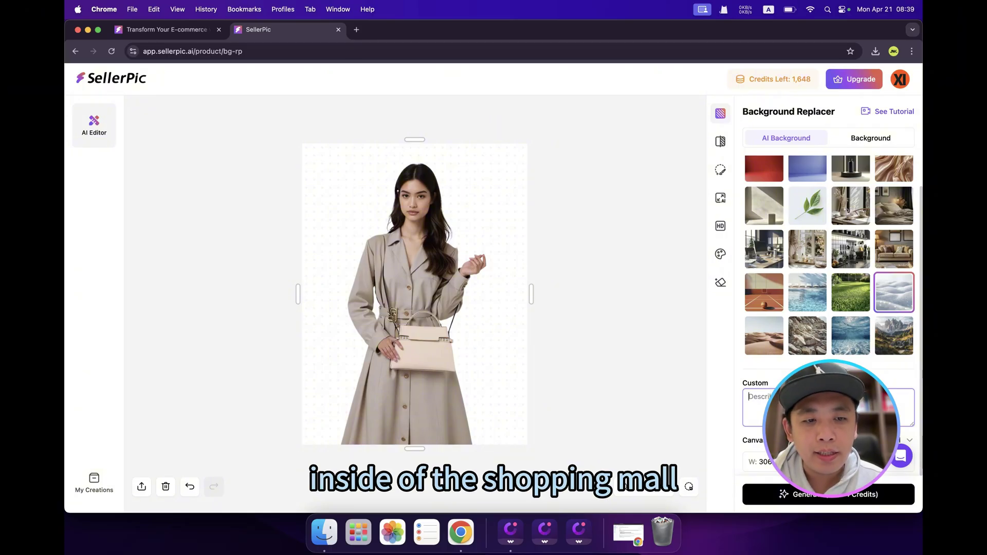
text(Shopping mall)
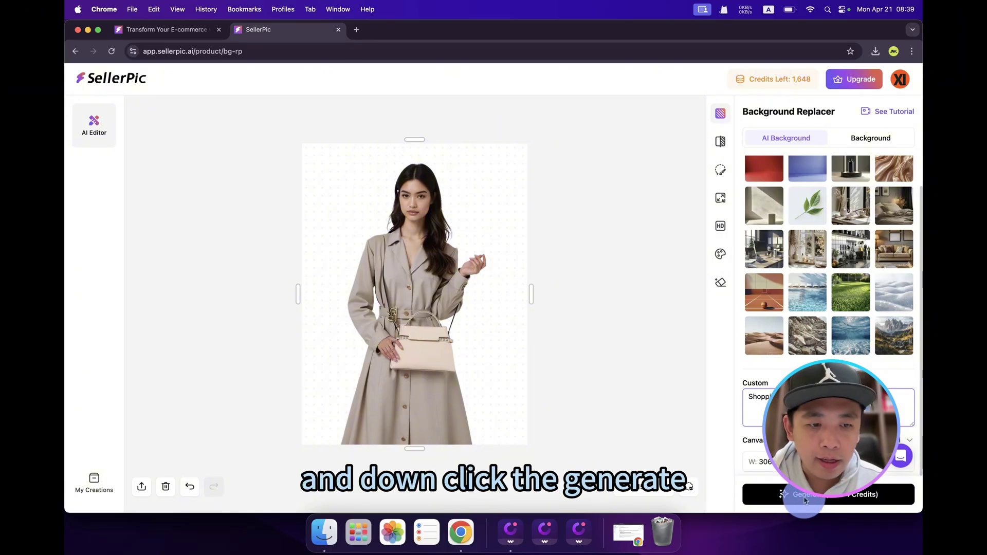
click(805, 499)
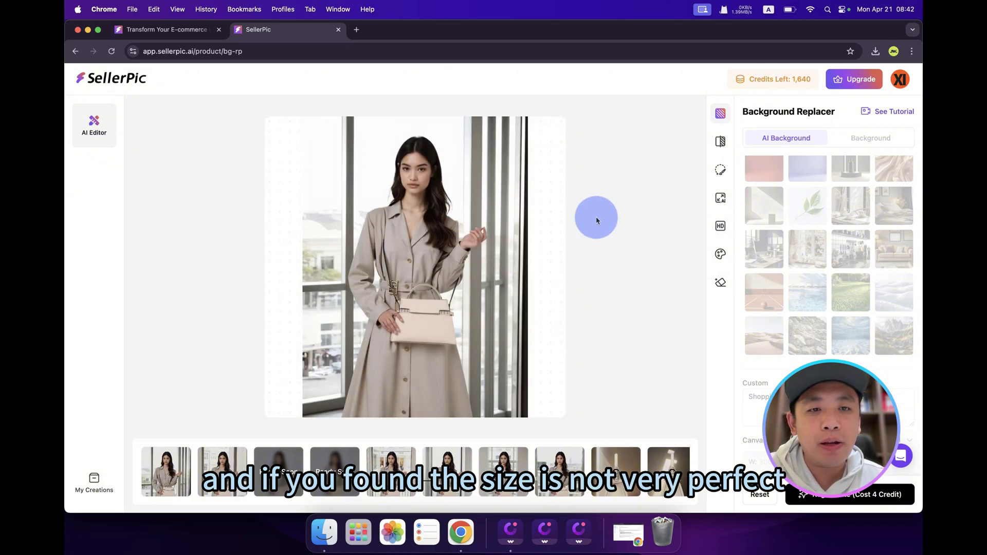
- In Image Extender, reshape the canvas around the coat model photo into a 4096 px wide banner with reduced height and generate the extension
click(724, 201)
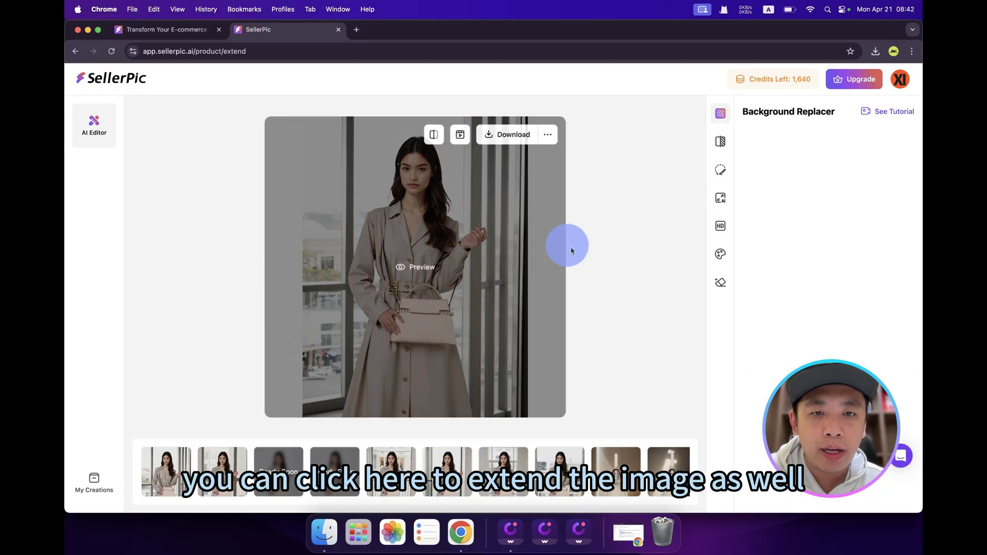
drag(611, 291, 640, 289)
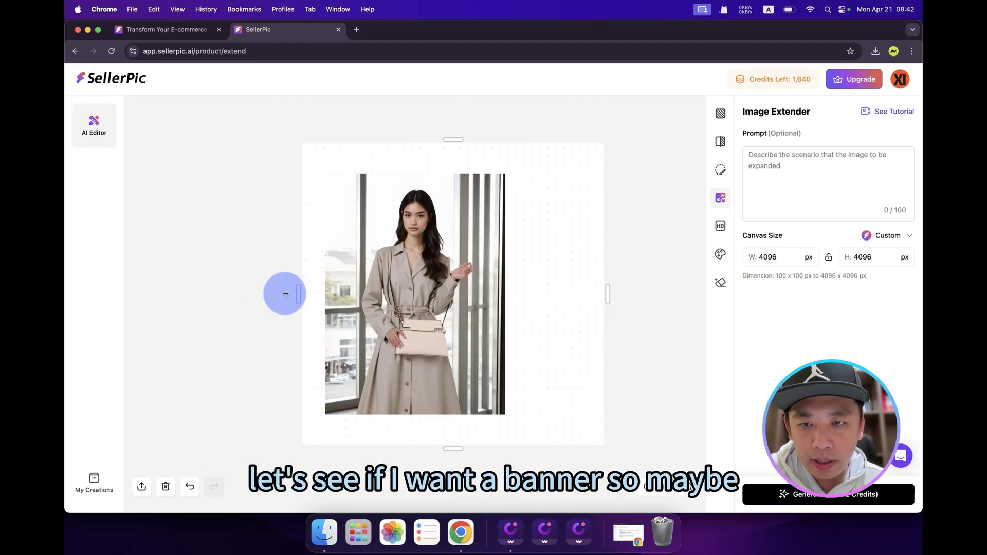
drag(453, 448, 452, 397)
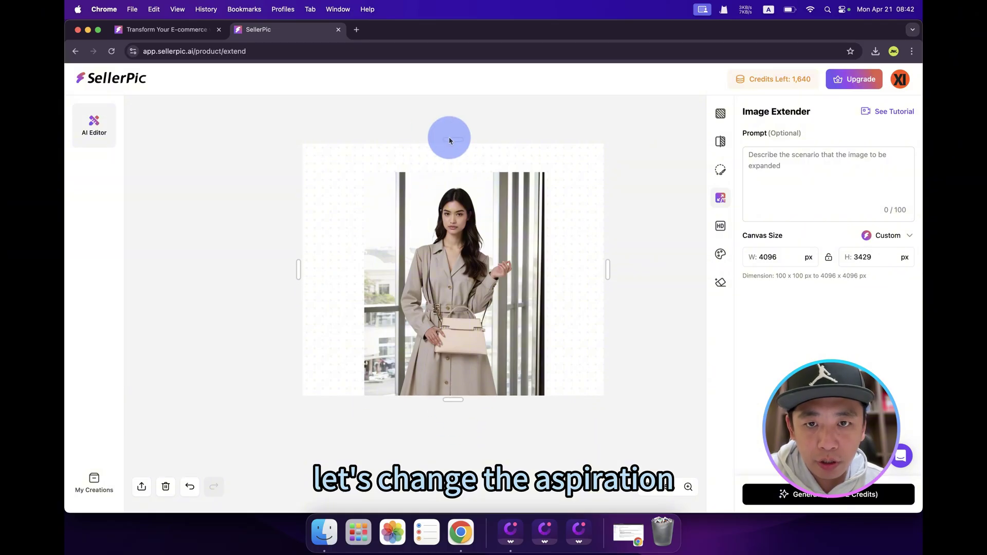
drag(450, 139, 451, 174)
click(820, 495)
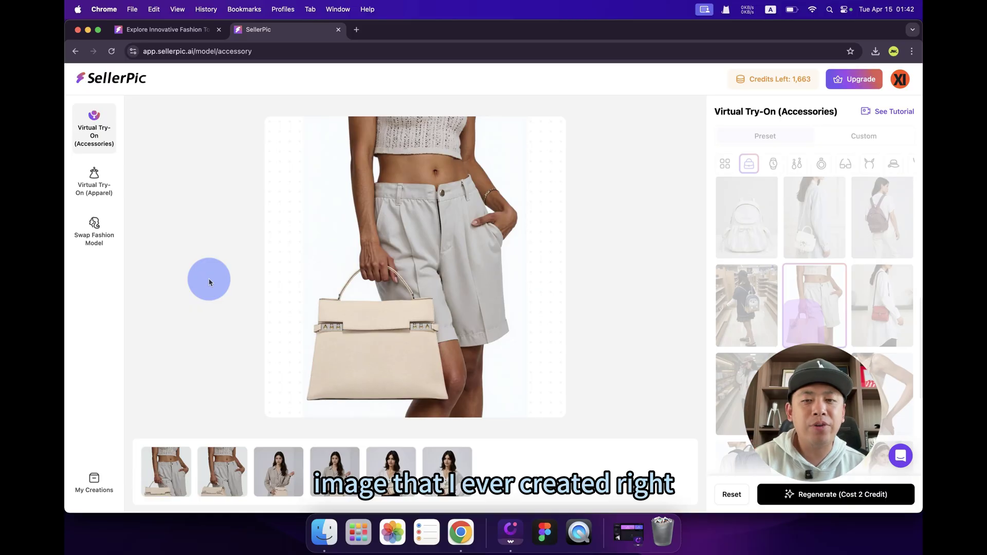
- Preview the second try-on result of the model in shorts holding the bag and download it
click(221, 471)
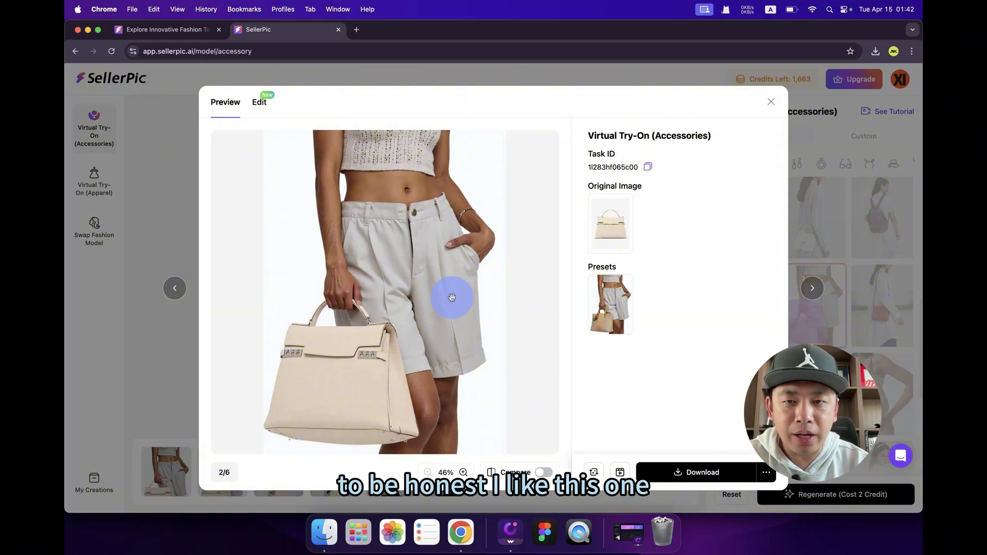
click(690, 475)
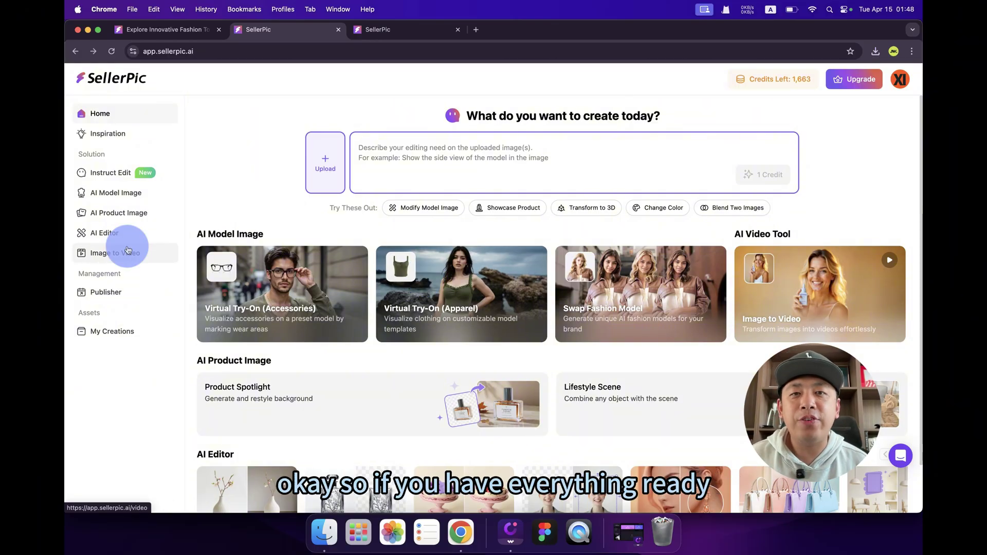
- Open the Publisher and look at its option for linking a channel
click(114, 300)
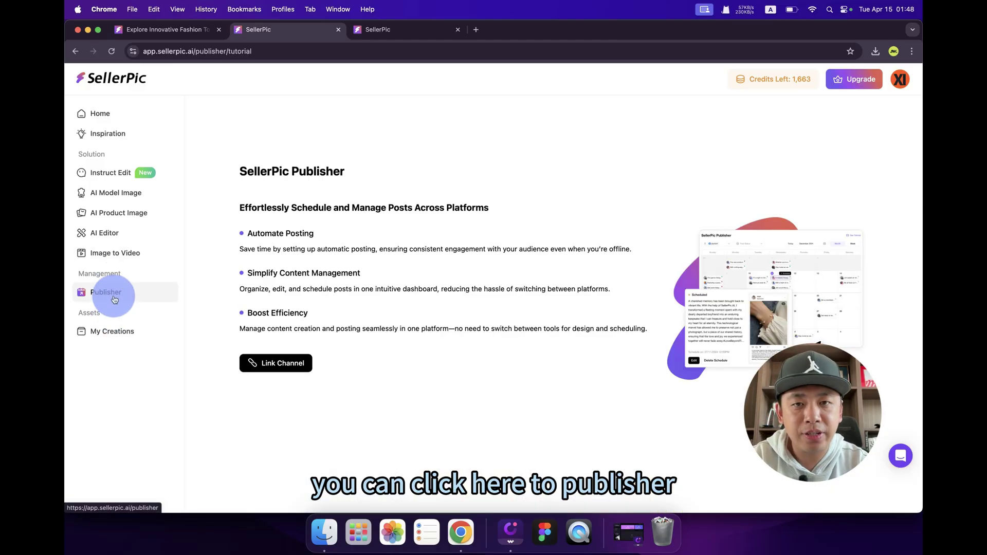
click(270, 364)
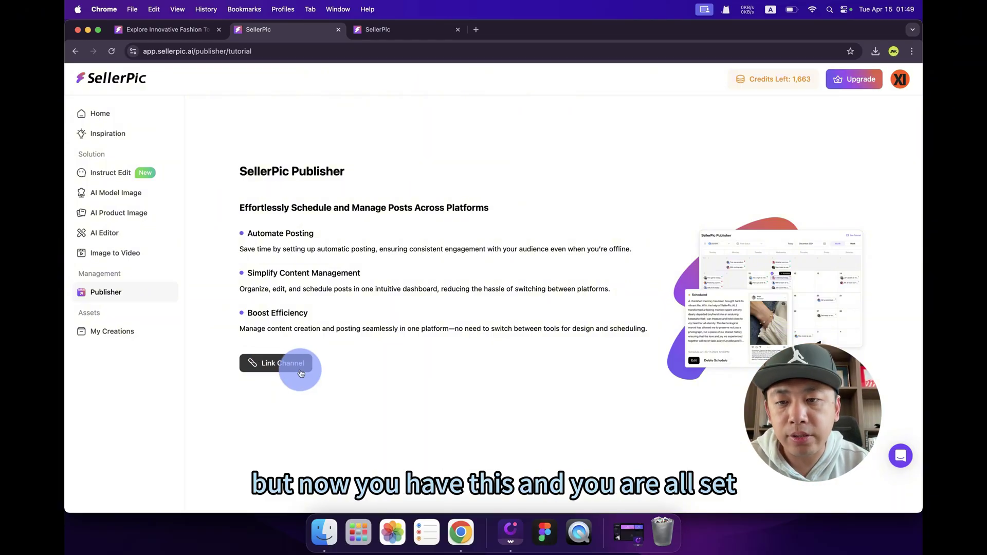
click(291, 367)
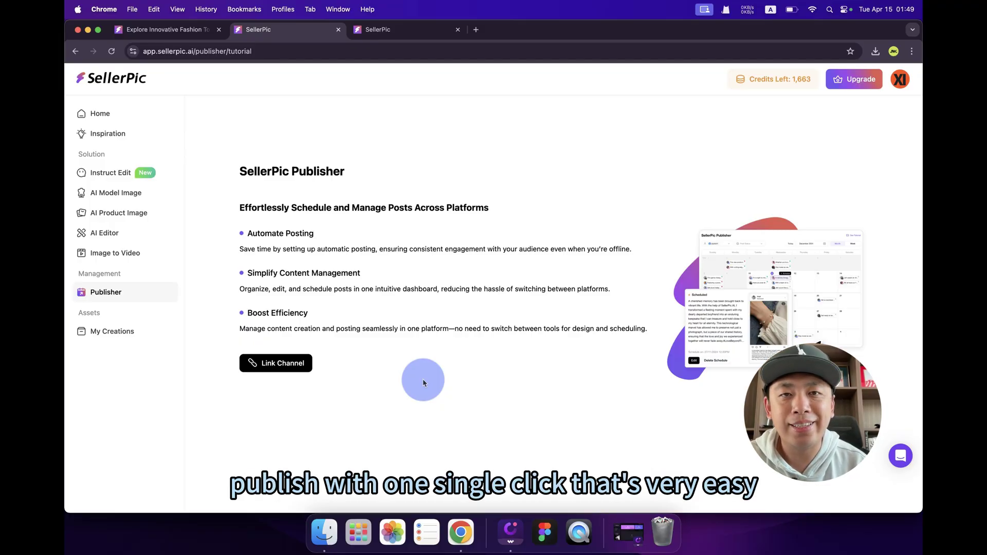
- Review the generated images in My Creations and browse the Home&Decor reference images in SellerPic Inspiration
click(113, 333)
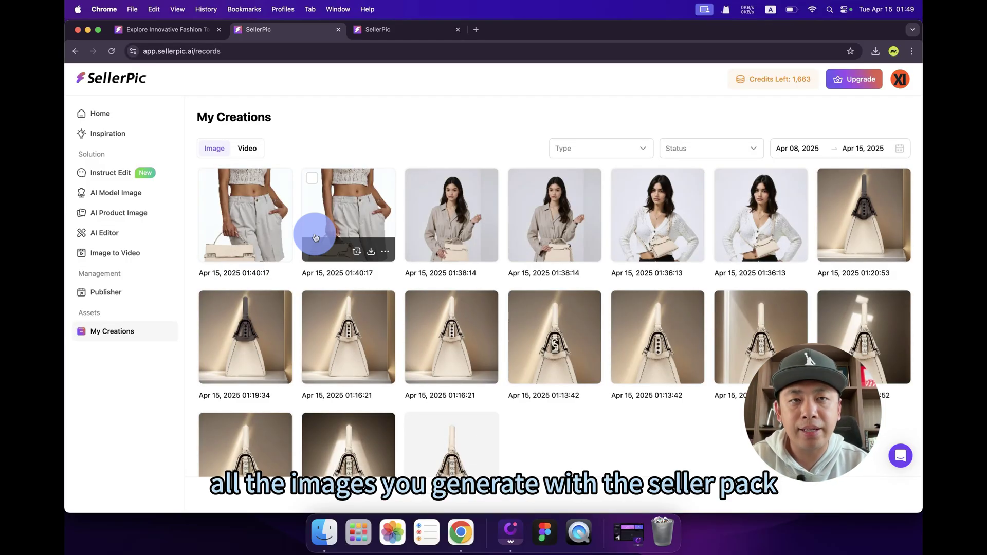
click(128, 134)
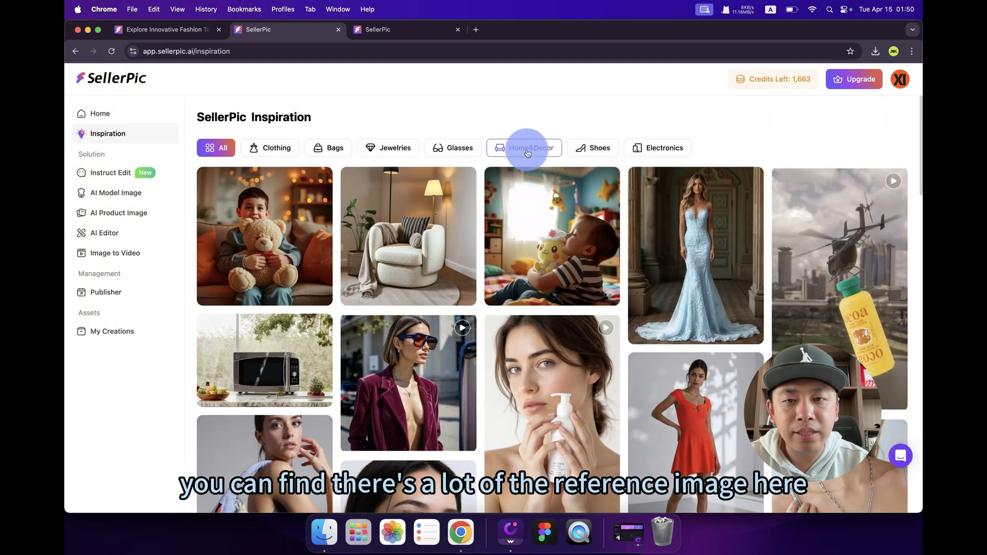
click(527, 153)
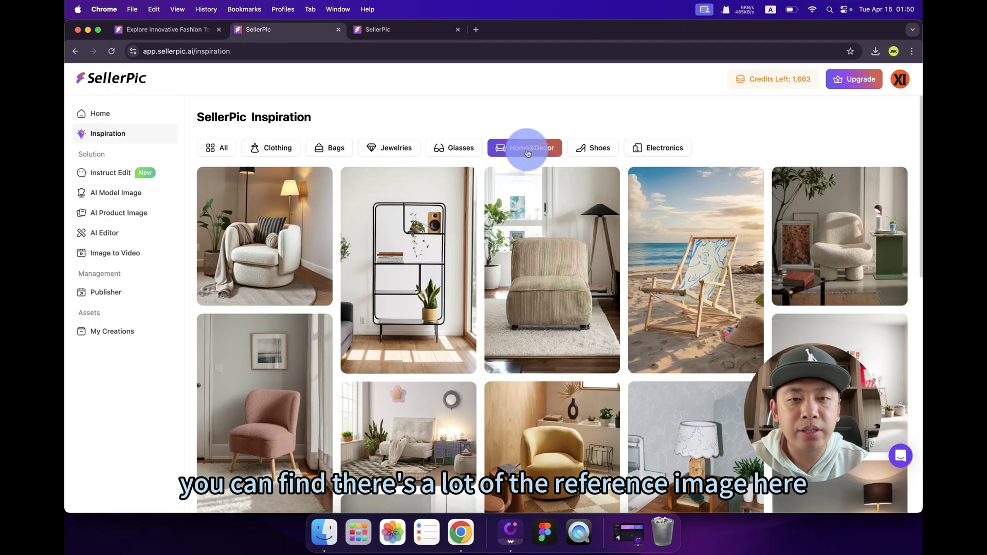
scroll(486, 250, down, 5)
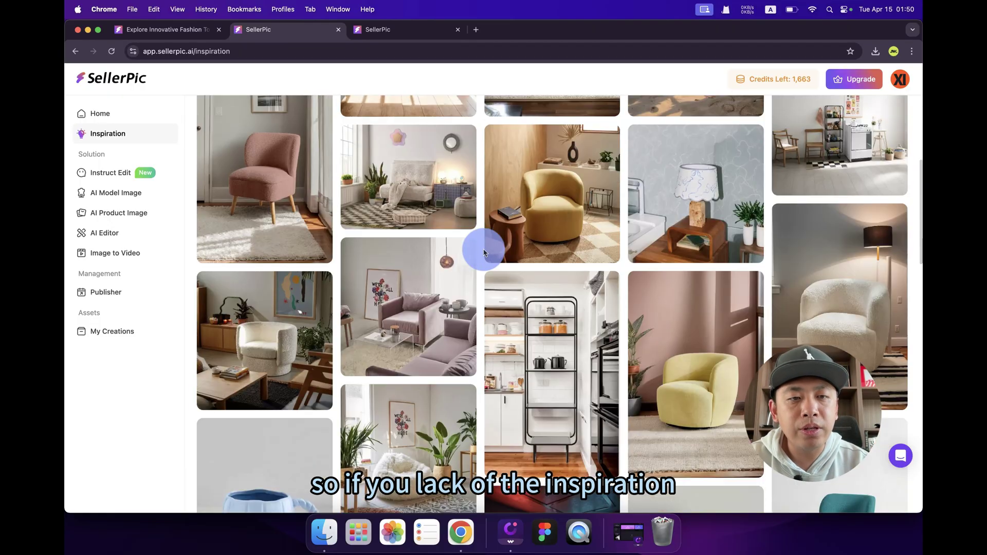
scroll(483, 251, down, 2)
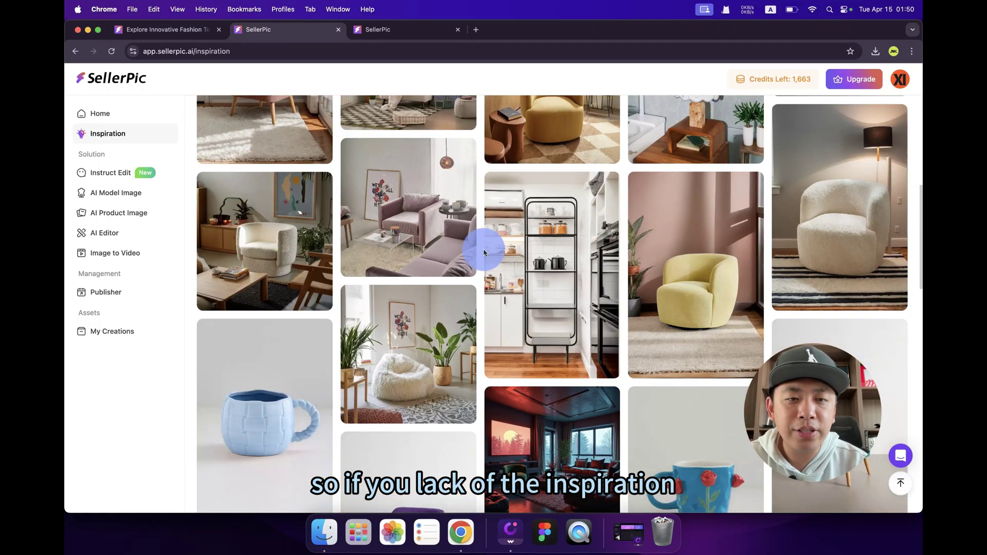
mouse_move(506, 297)
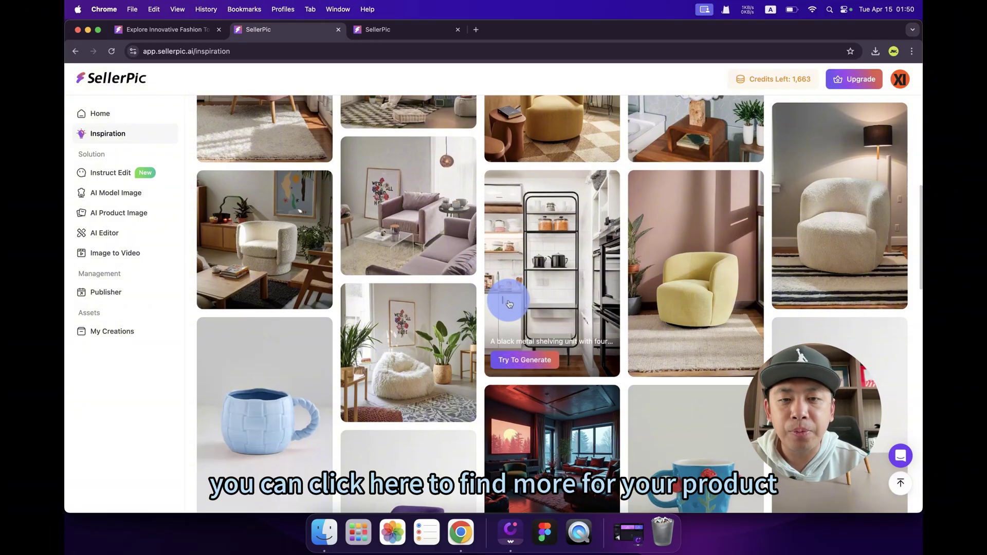
scroll(508, 300, down, 10)
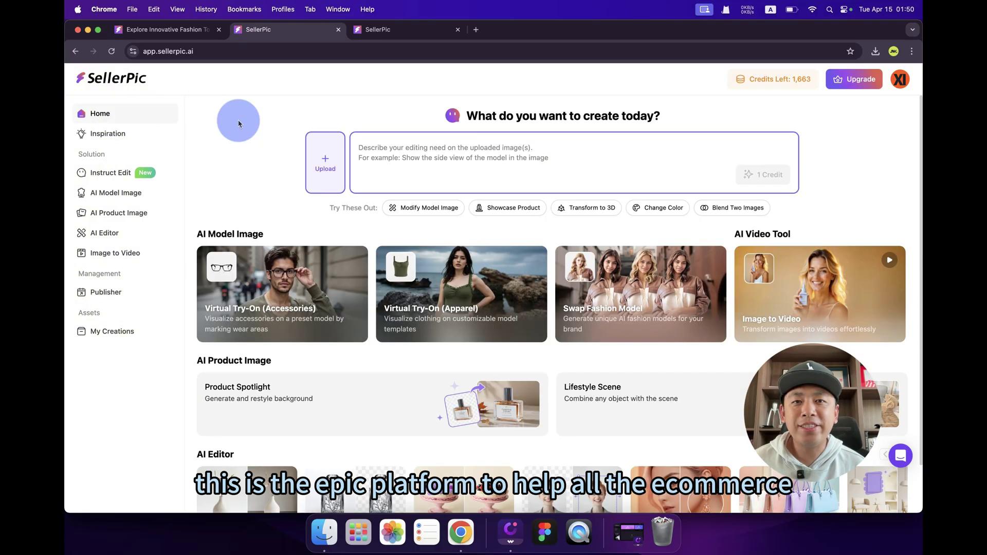